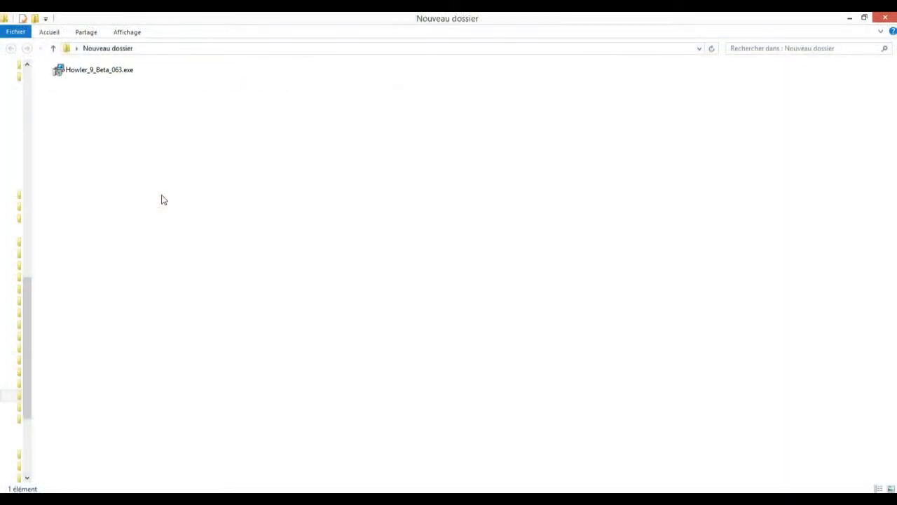
Step: Enlarge the folder's file icons and launch the Howler_9_Beta_063.exe installer
ctrl+scroll(162, 200, up, 5)
ctrl+scroll(162, 199, up, 2)
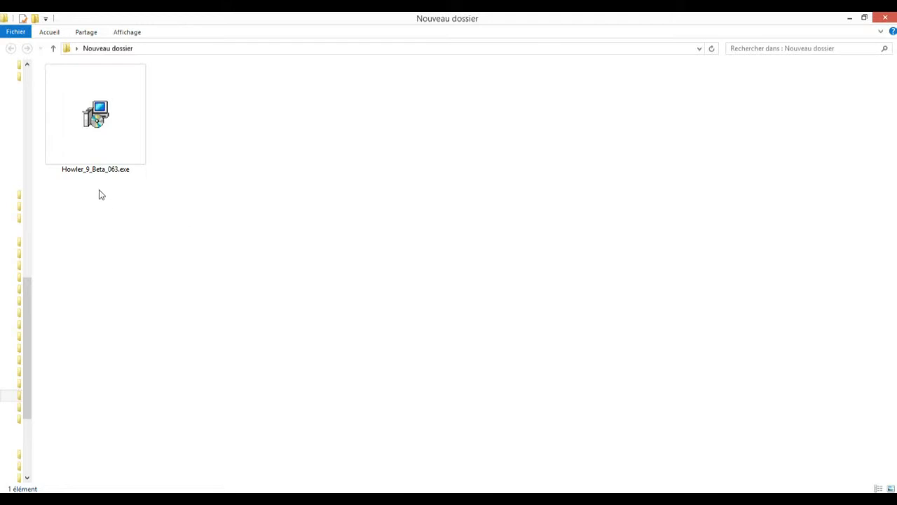
click(97, 127)
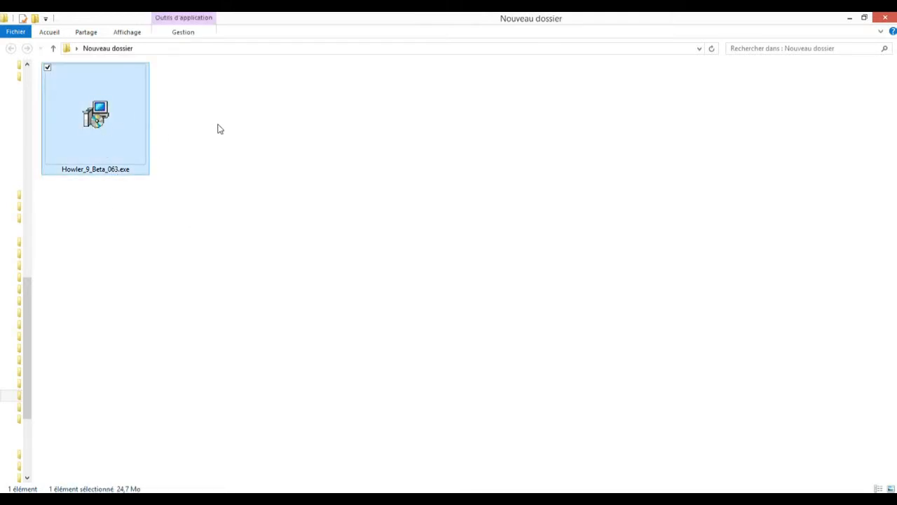
click(213, 149)
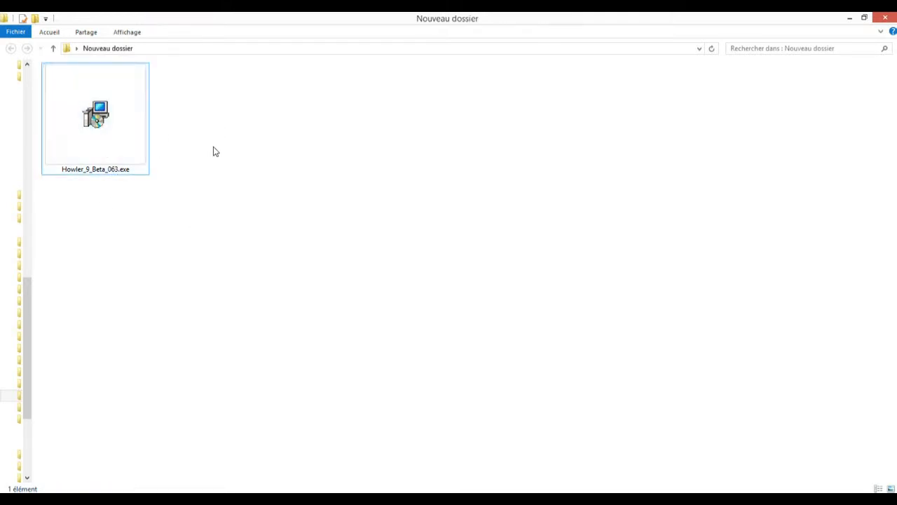
right_click(109, 119)
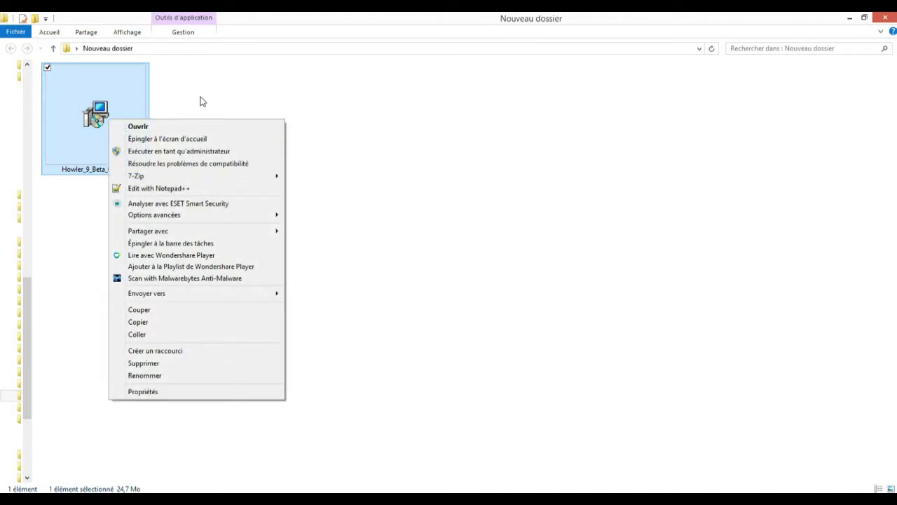
click(178, 109)
double_click(119, 149)
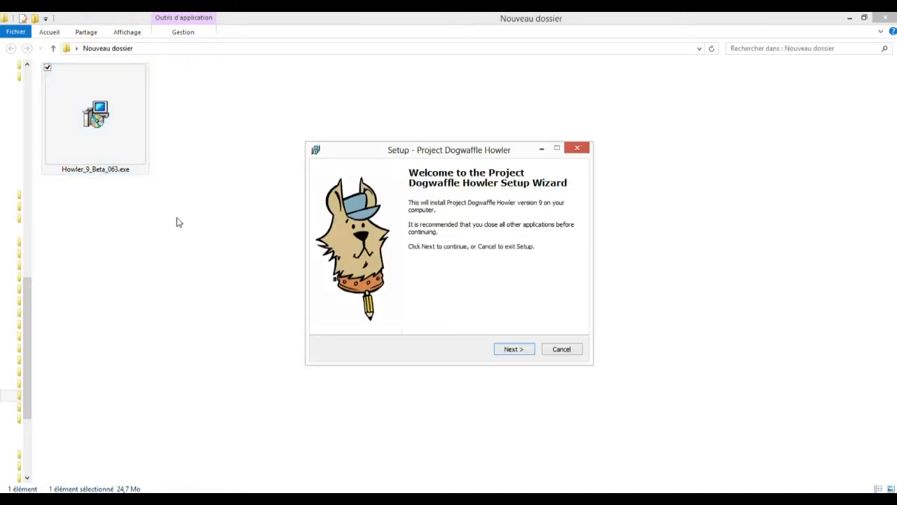
Step: Install Project Dogwaffle Howler with the default folders and a desktop icon, and launch it when setup finishes
click(517, 352)
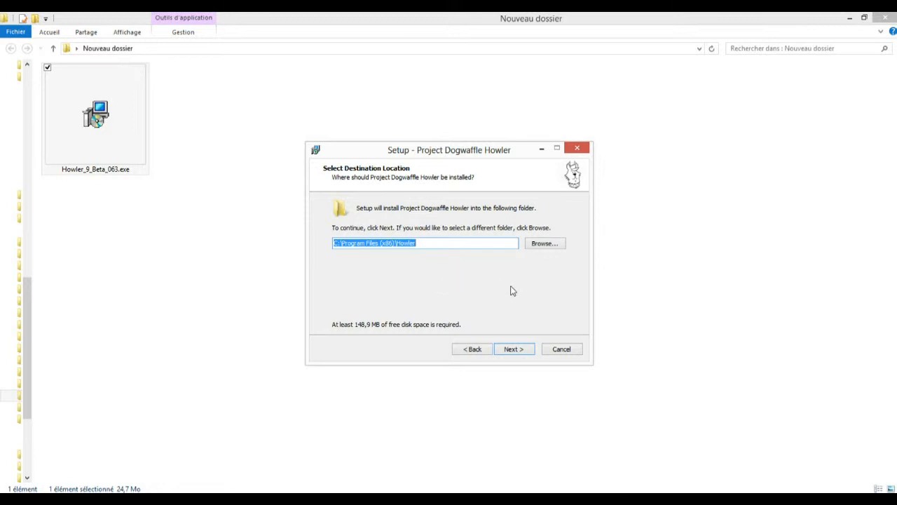
click(515, 350)
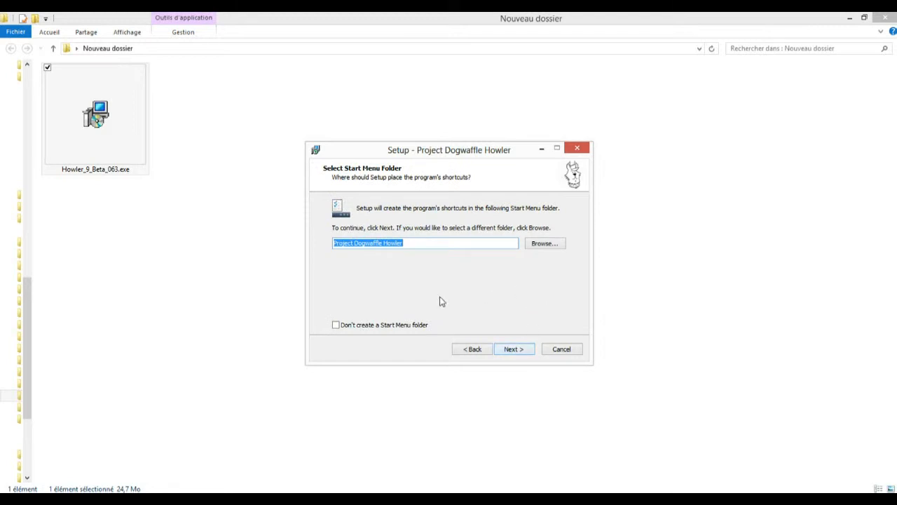
click(527, 350)
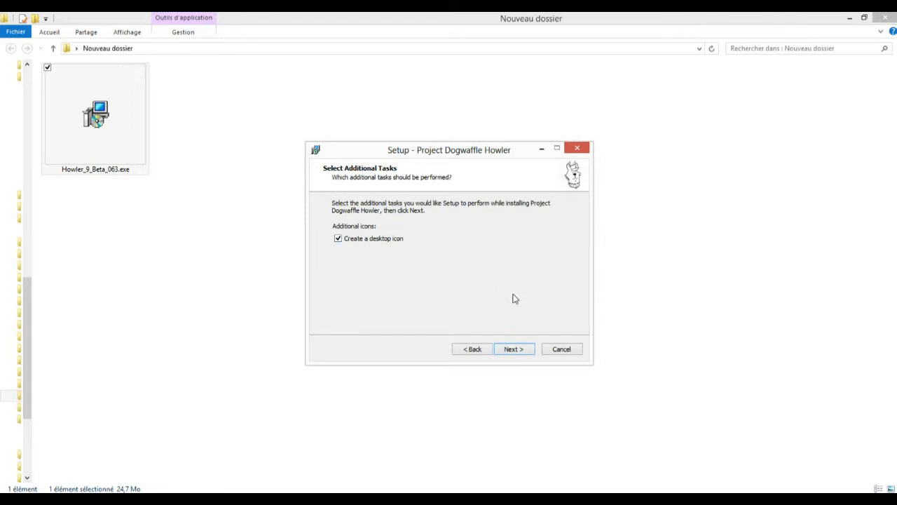
click(525, 350)
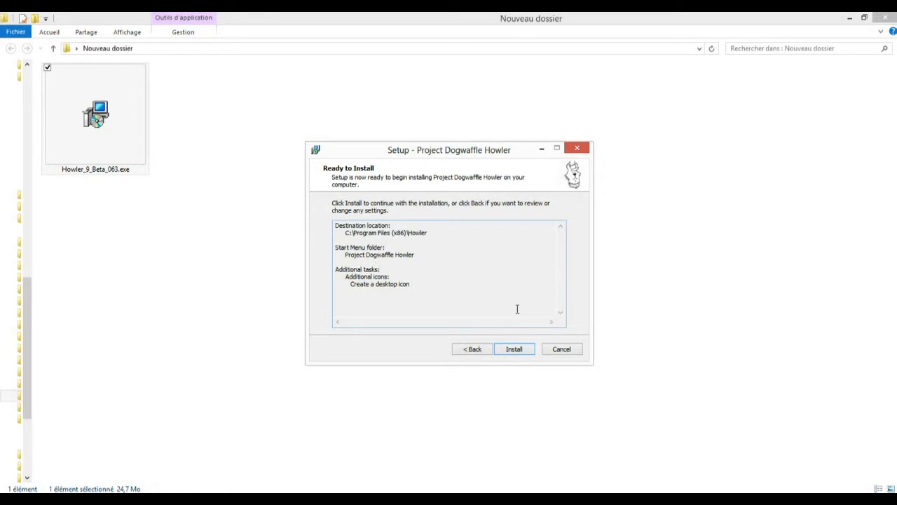
click(519, 350)
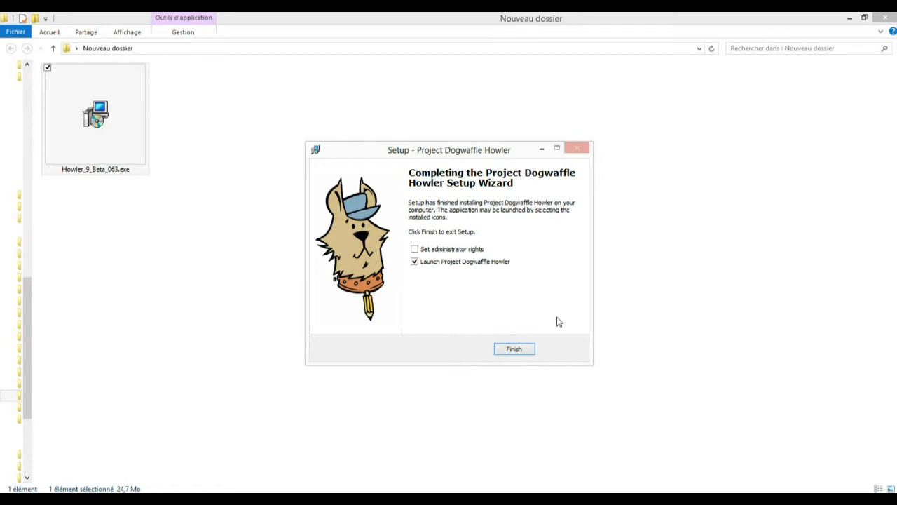
click(514, 350)
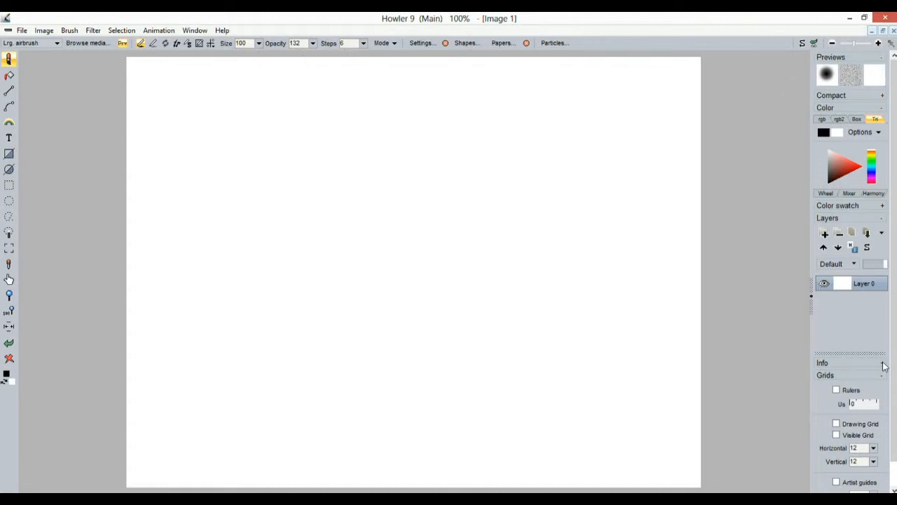
click(882, 235)
click(771, 179)
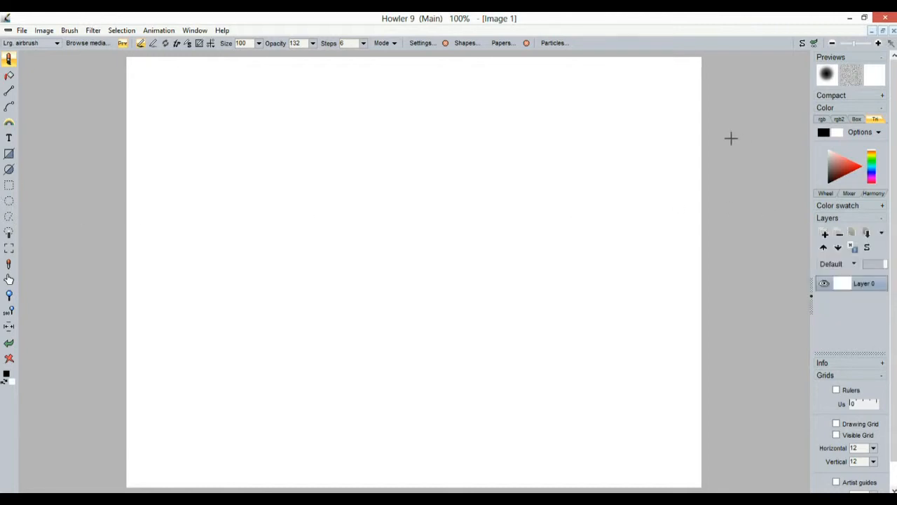
Step: Change the window layout to place the sidebar on the left
click(201, 33)
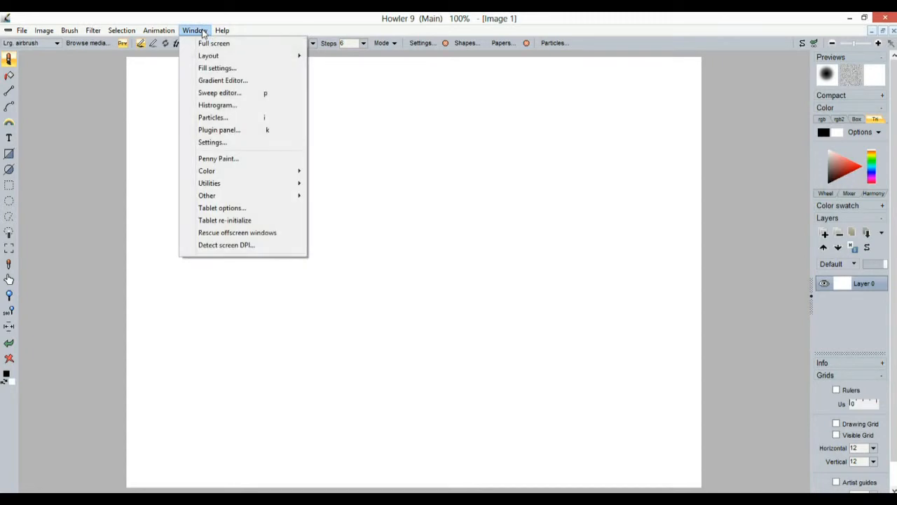
mouse_move(213, 59)
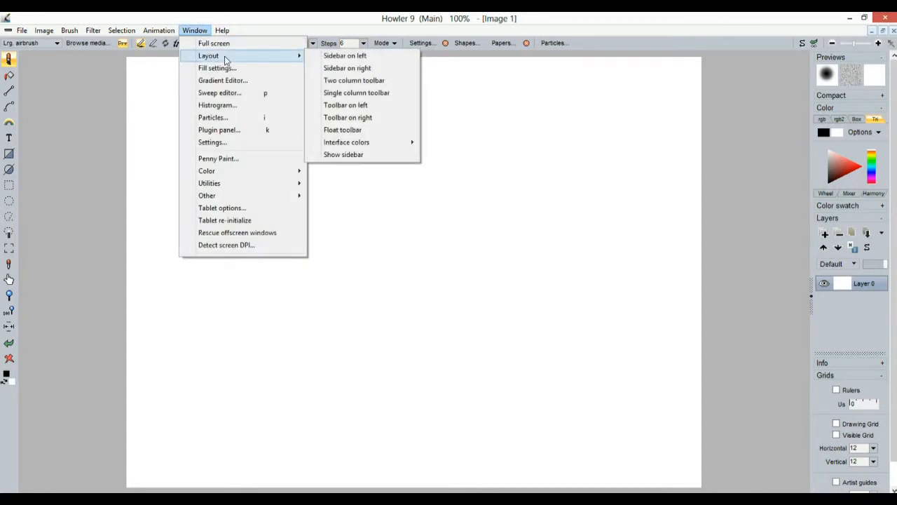
click(377, 58)
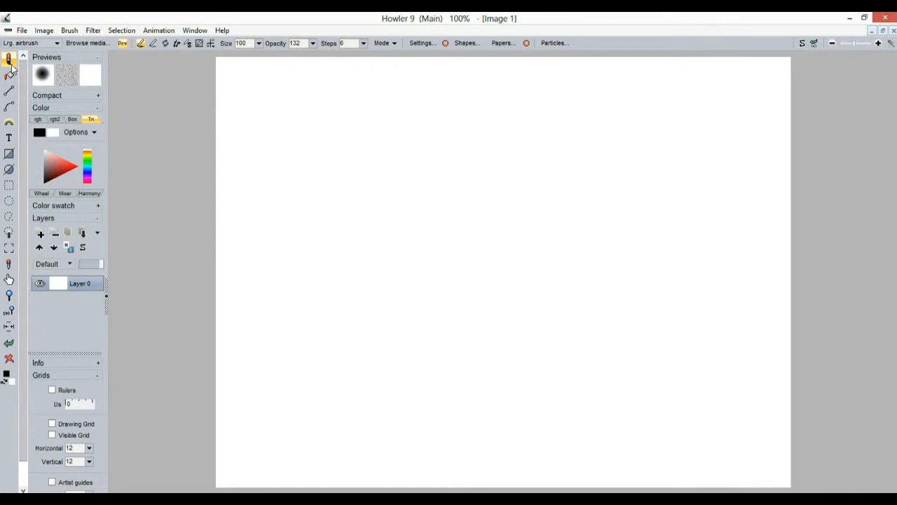
Step: Make the toolbar floating and place it between the sidebar and the canvas
click(195, 30)
mouse_move(243, 56)
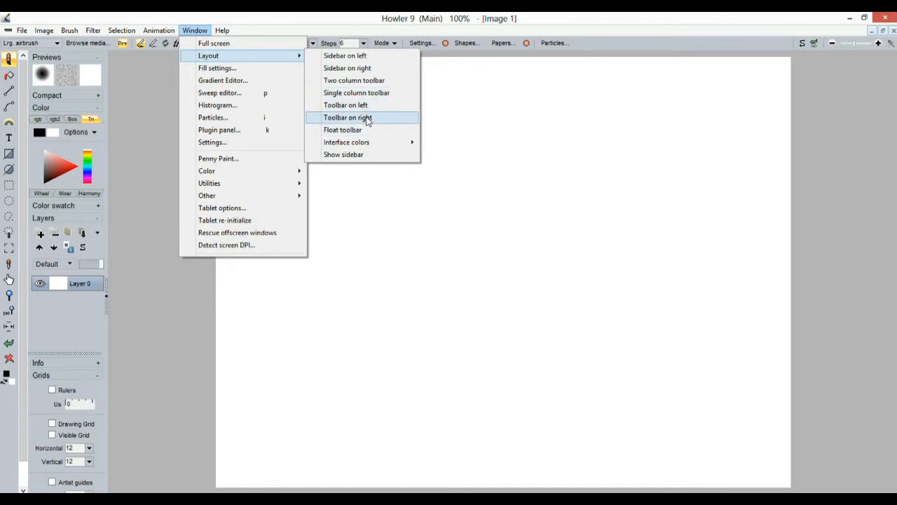
click(360, 133)
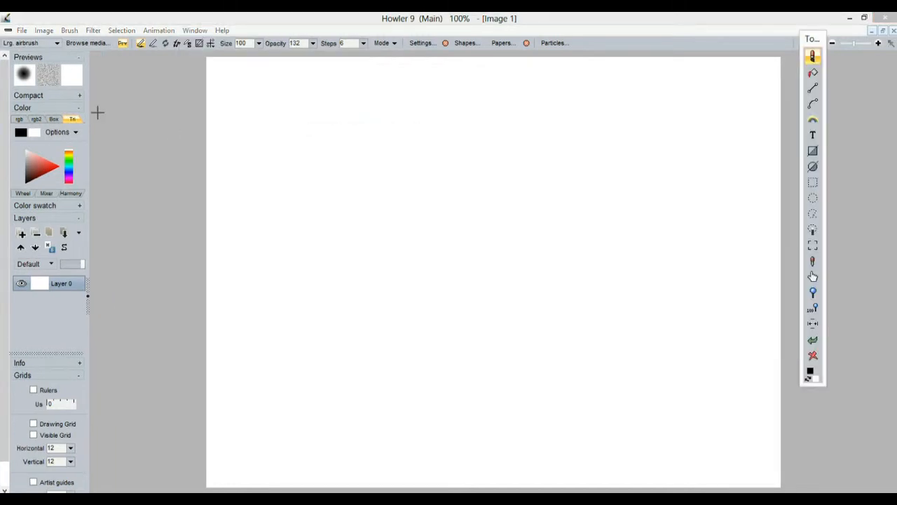
drag(355, 130, 119, 71)
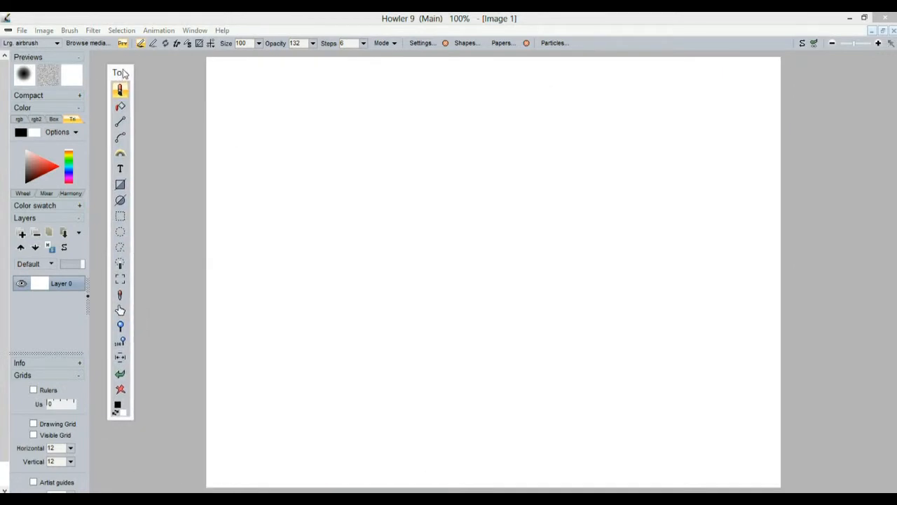
mouse_move(127, 70)
mouse_down()
mouse_move(151, 68)
mouse_move(115, 74)
mouse_up()
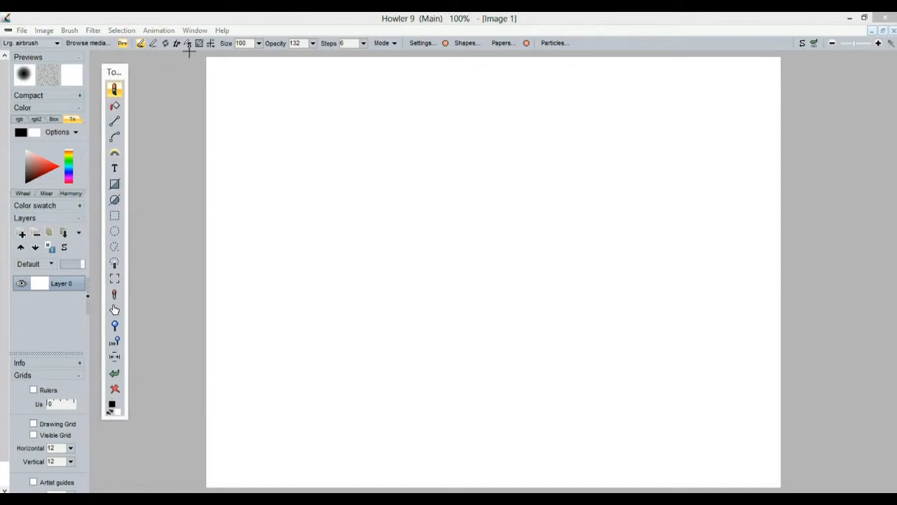
Step: In the program settings, set the allocated undo memory to 256 megs and save the memory options
click(194, 31)
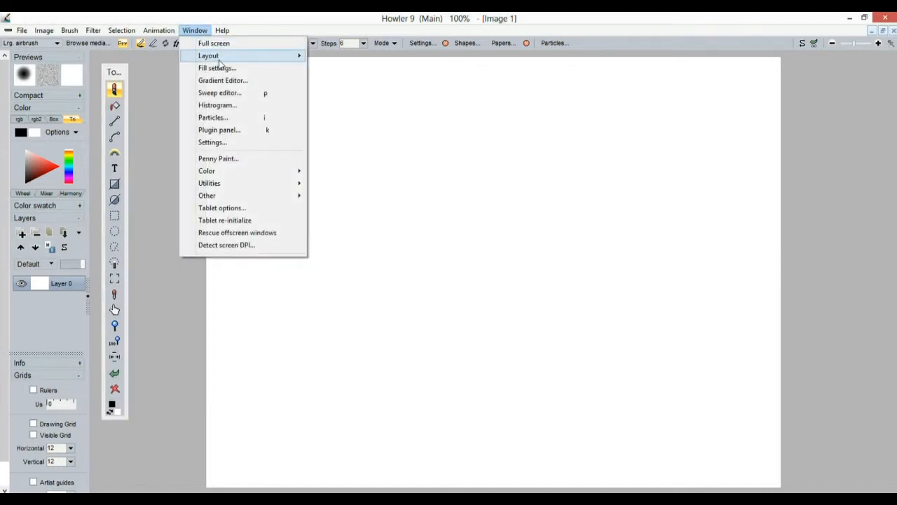
click(222, 143)
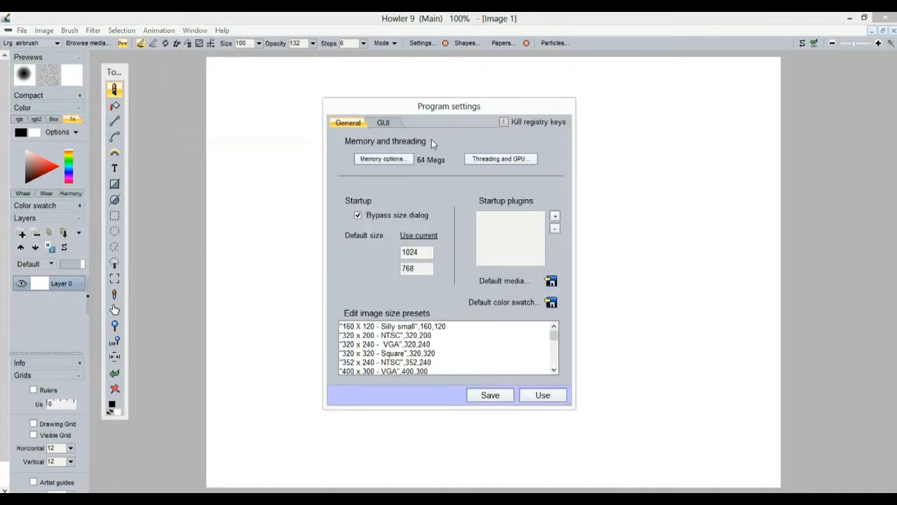
drag(499, 112, 424, 104)
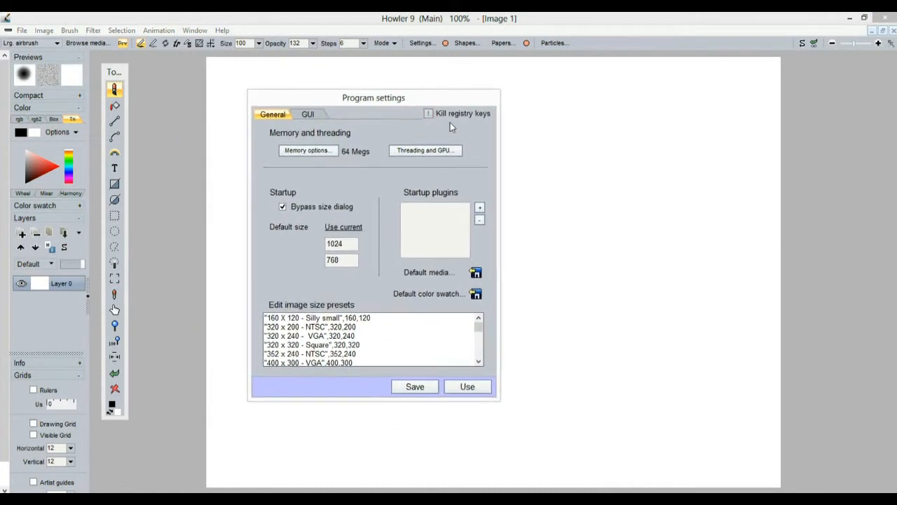
click(308, 150)
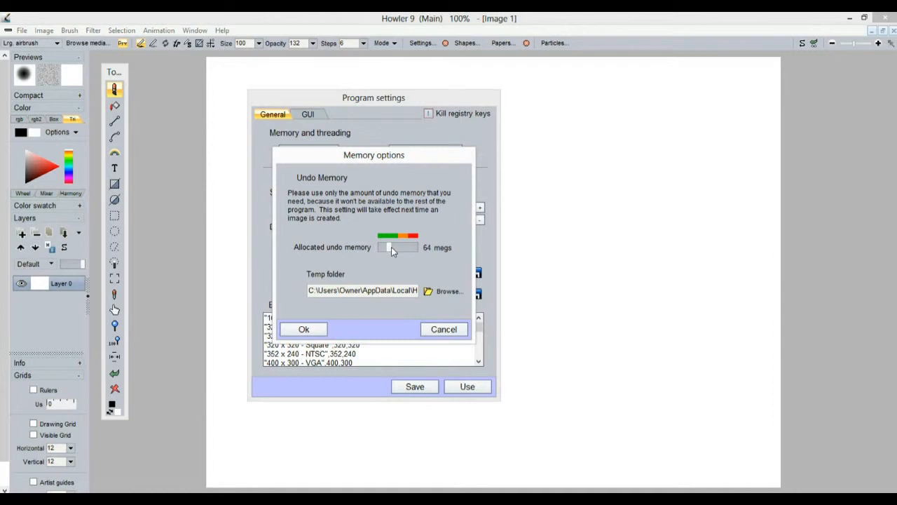
drag(392, 247, 392, 247)
click(315, 330)
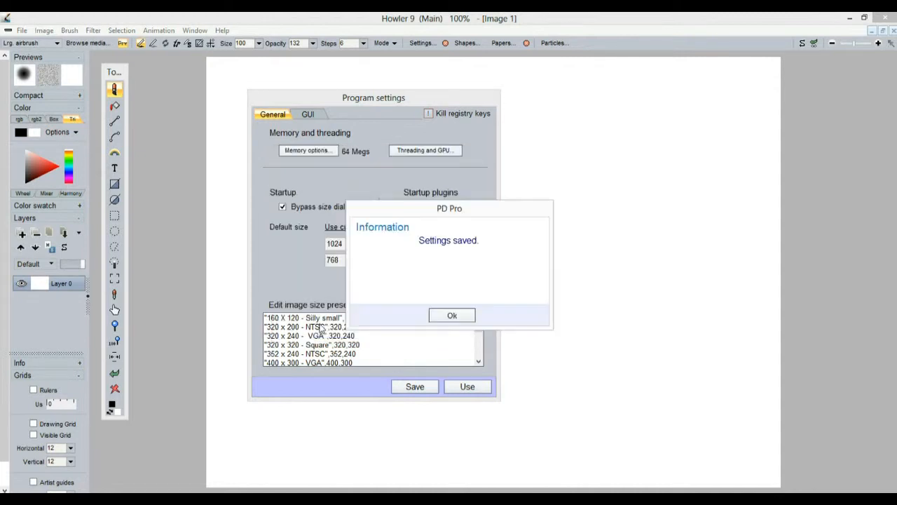
click(459, 321)
Step: Review the full temp folder path in the memory options
click(309, 151)
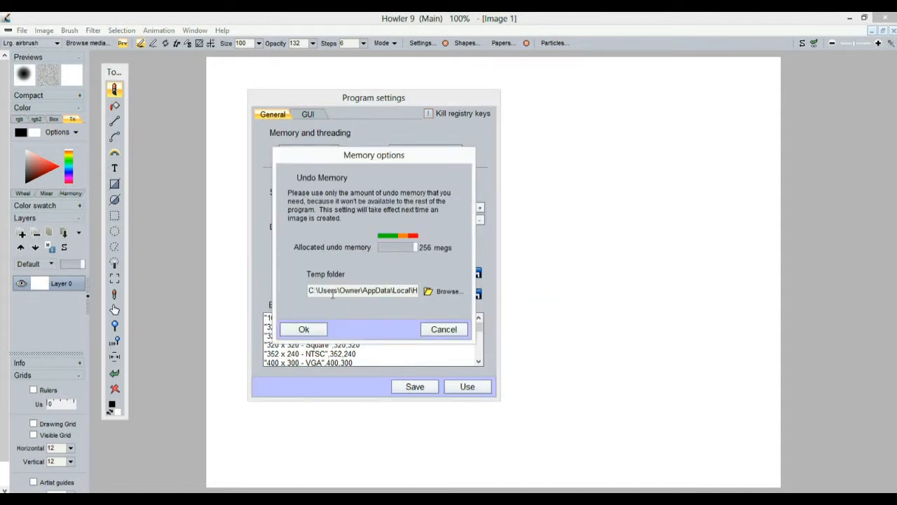
drag(330, 292, 447, 291)
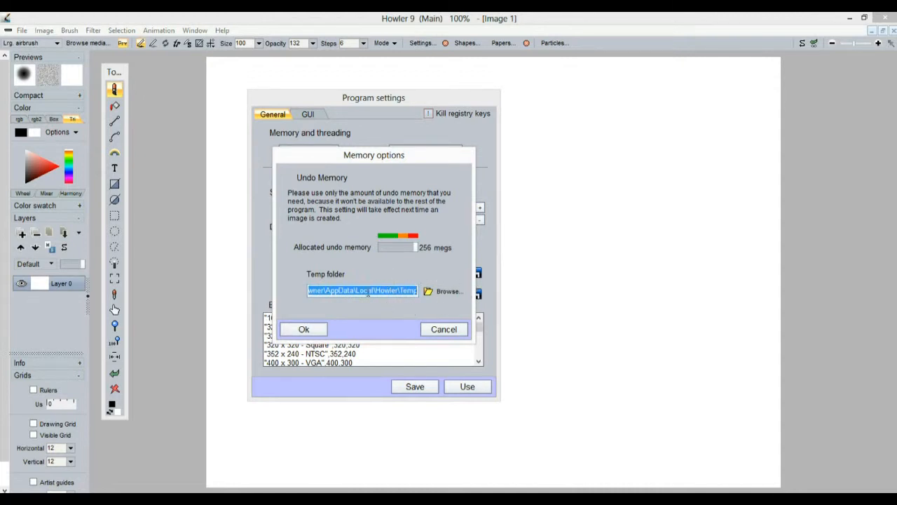
click(310, 329)
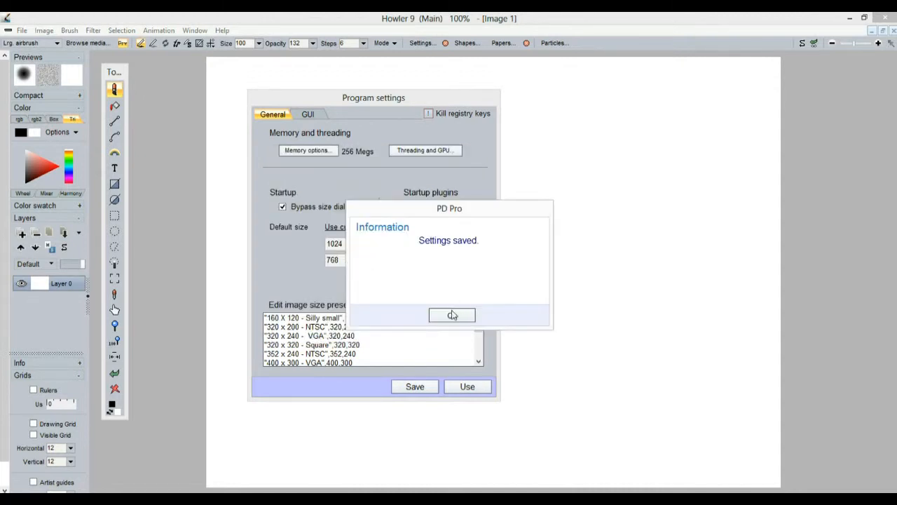
click(452, 316)
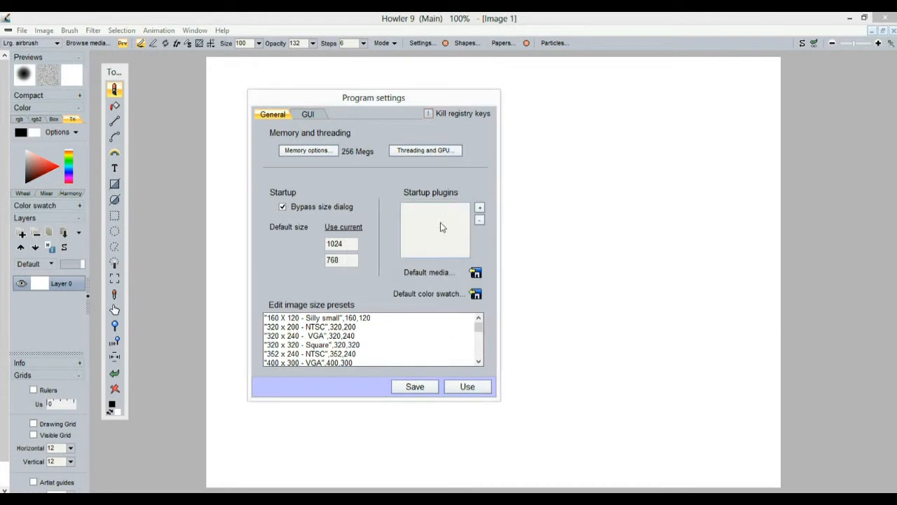
Step: Enable GPU use by clearing Disable GPU in the threading and GPU settings
click(435, 150)
drag(369, 150, 445, 159)
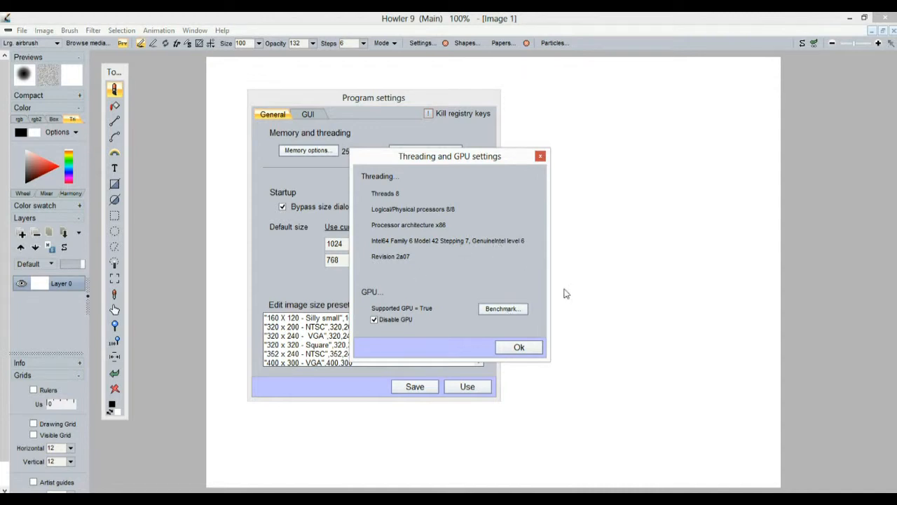
click(374, 320)
click(519, 348)
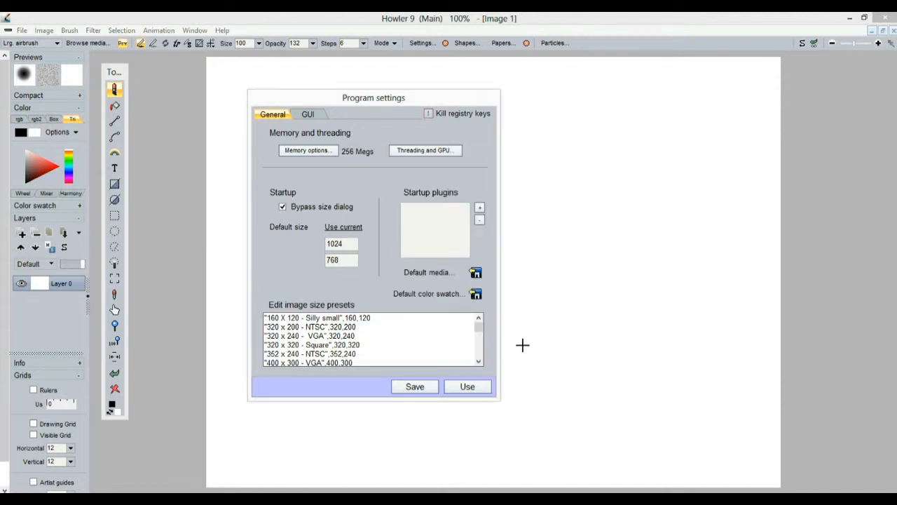
Step: Run the Mandelbrot benchmark from the threading and GPU settings to compare CPU and GPU times
click(429, 149)
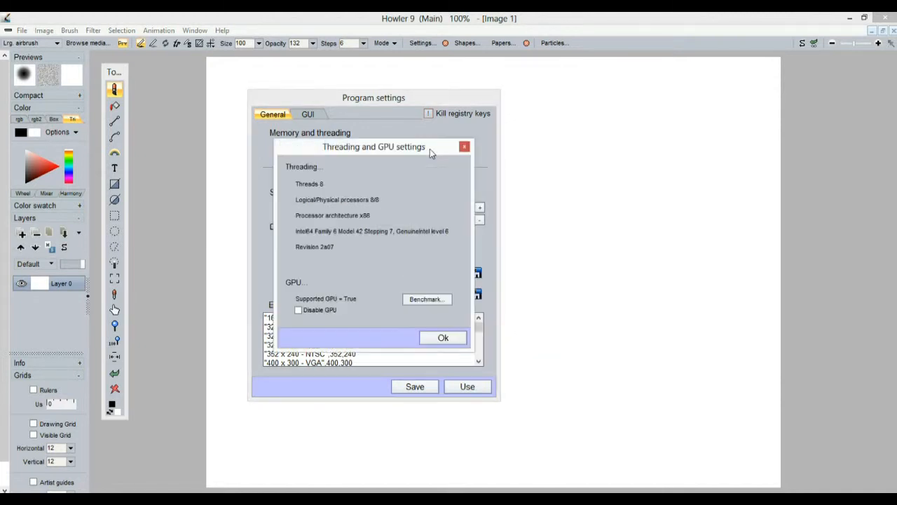
click(436, 302)
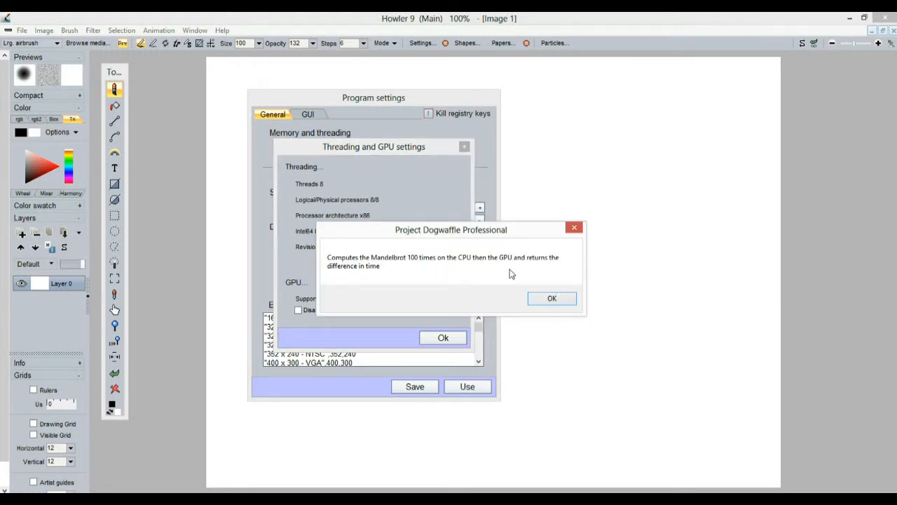
click(552, 297)
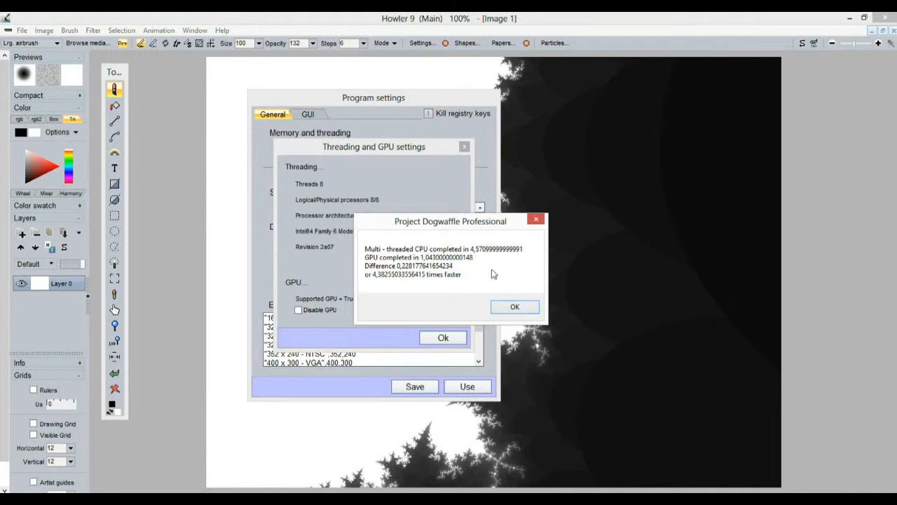
click(516, 307)
Step: Switch Disable GPU on and off again, and close the threading and GPU settings
click(298, 310)
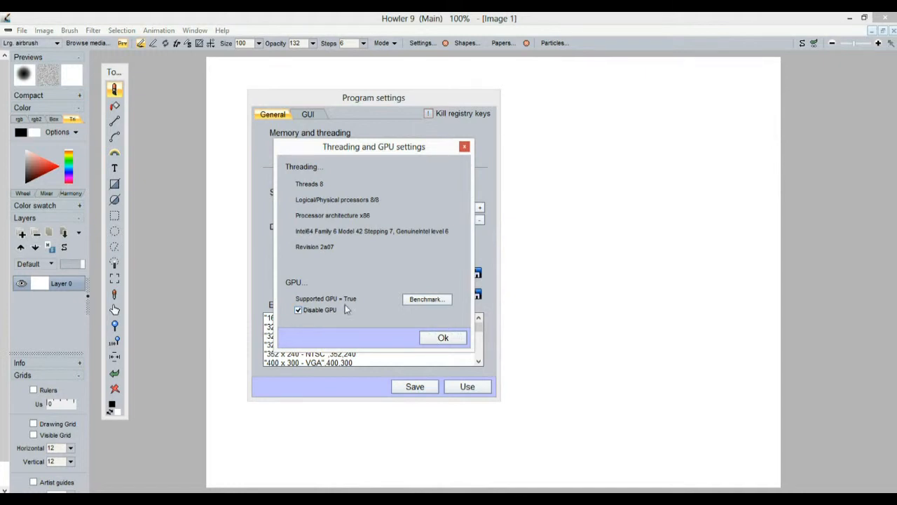
click(300, 310)
click(465, 147)
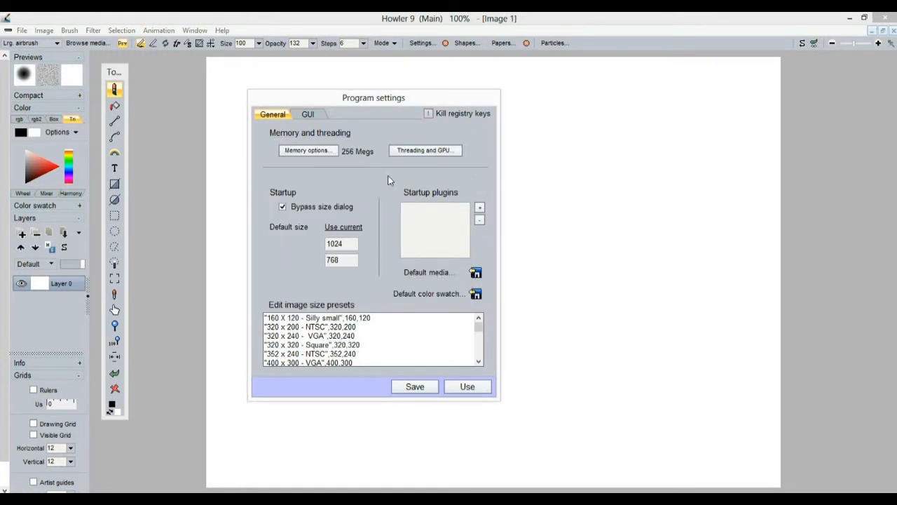
Step: Browse the plugins available for launch at startup and close the list without adding any
click(479, 208)
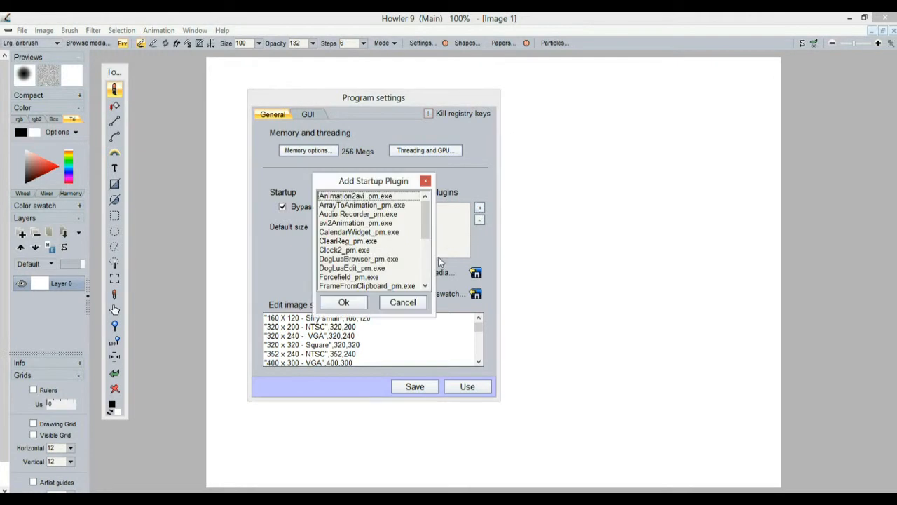
mouse_move(425, 223)
mouse_down()
mouse_move(426, 278)
mouse_move(427, 220)
mouse_up()
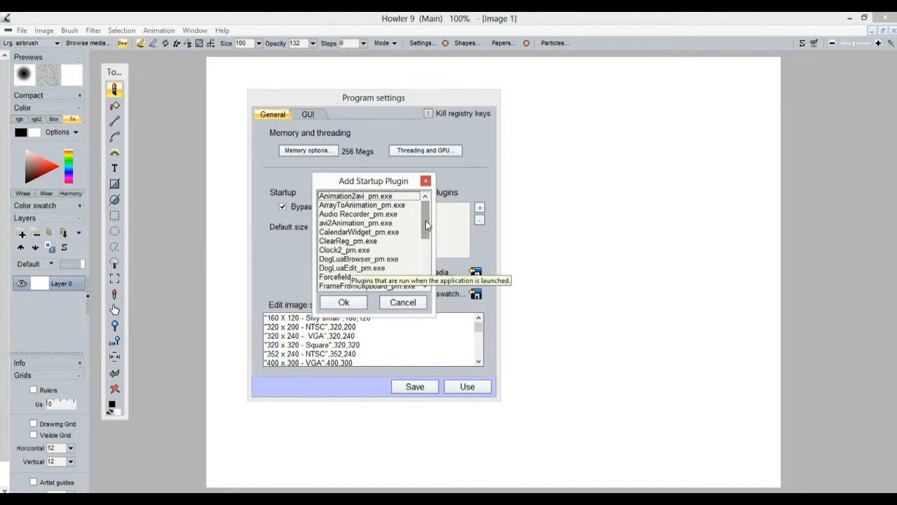
scroll(426, 220, down, 1)
click(357, 241)
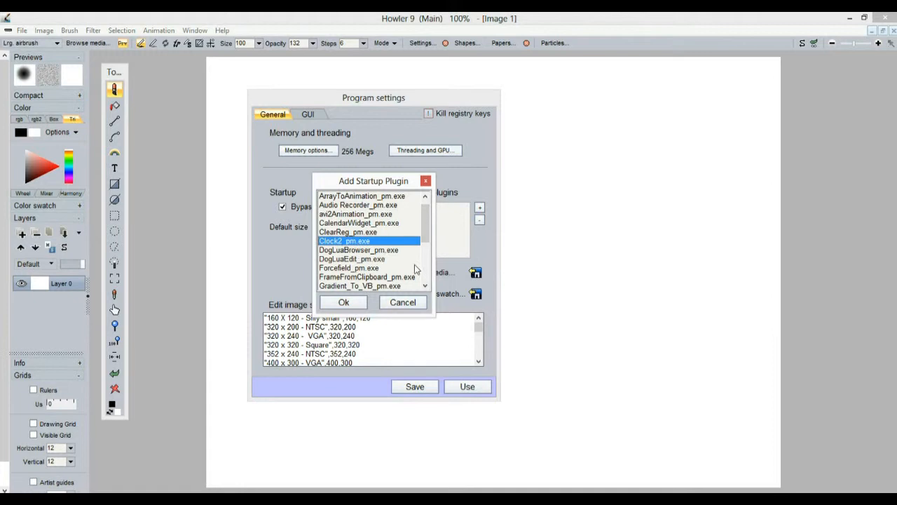
drag(427, 235, 430, 279)
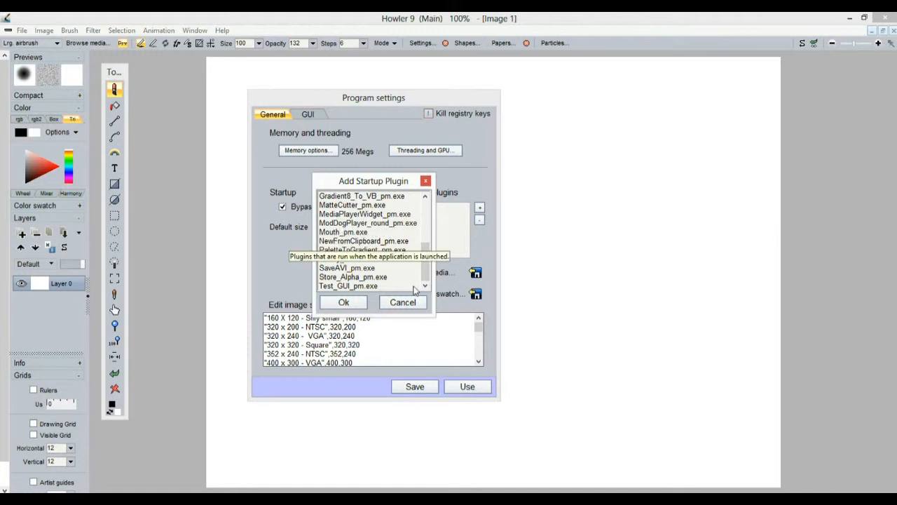
scroll(429, 258, up, 4)
scroll(426, 275, down, 4)
scroll(427, 277, up, 6)
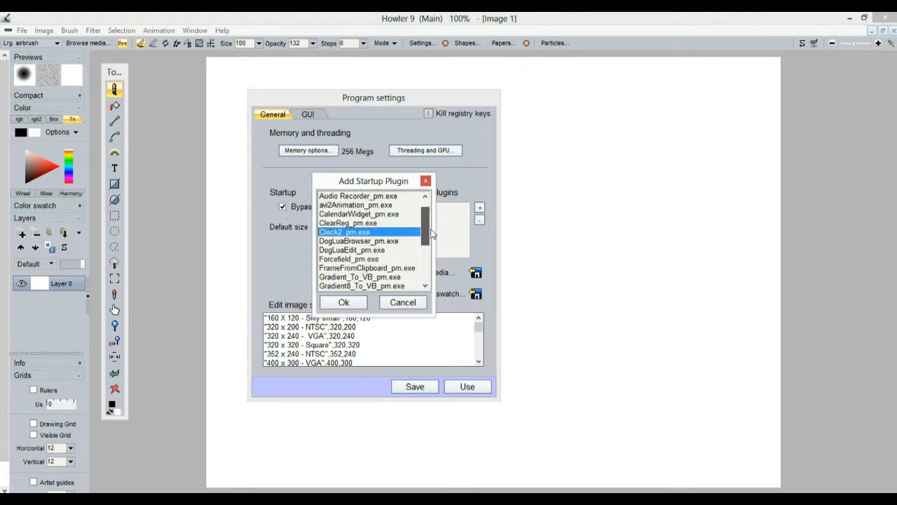
click(390, 306)
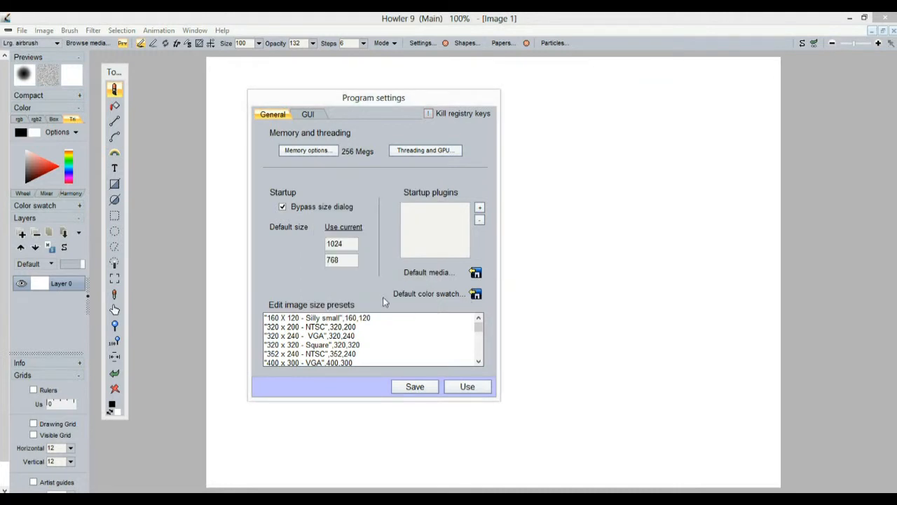
Step: Review the GUI properties in the program settings and apply the current settings
click(319, 114)
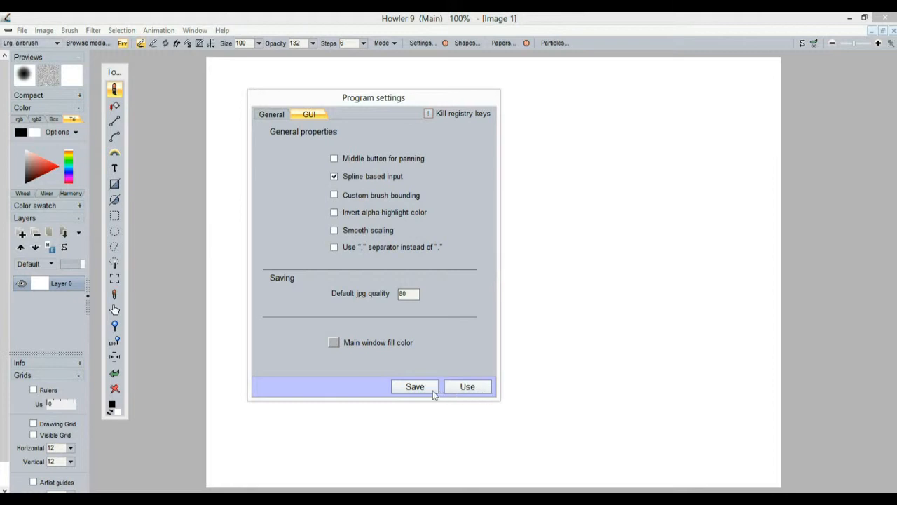
click(467, 387)
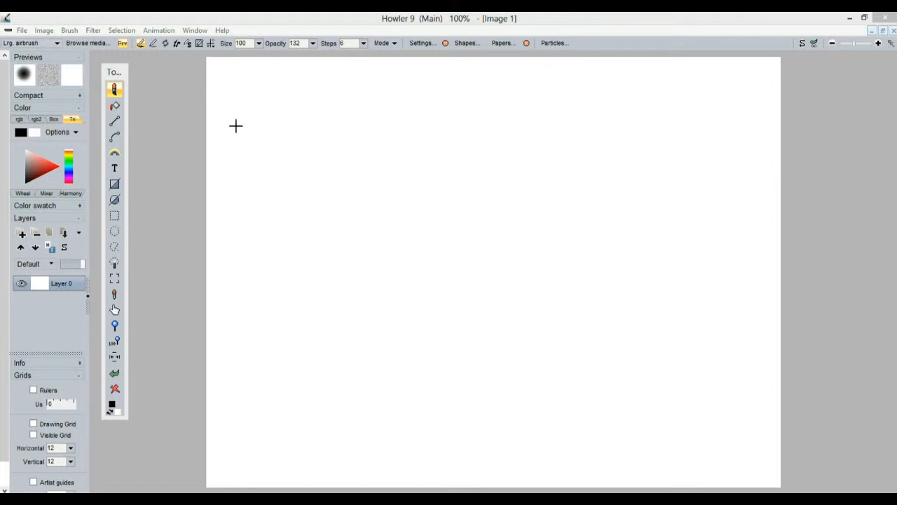
Step: Paint black looping freehand strokes across the canvas with the large airbrush at size 100 and opacity 132
mouse_move(299, 99)
mouse_down()
mouse_move(377, 111)
mouse_move(305, 192)
mouse_move(475, 291)
mouse_move(541, 256)
mouse_up()
mouse_move(506, 136)
mouse_down()
mouse_move(593, 202)
mouse_move(382, 404)
mouse_move(301, 321)
mouse_move(517, 132)
mouse_up()
mouse_move(563, 271)
mouse_down()
mouse_move(671, 361)
mouse_move(675, 221)
mouse_move(497, 119)
mouse_move(402, 127)
mouse_move(367, 150)
mouse_up()
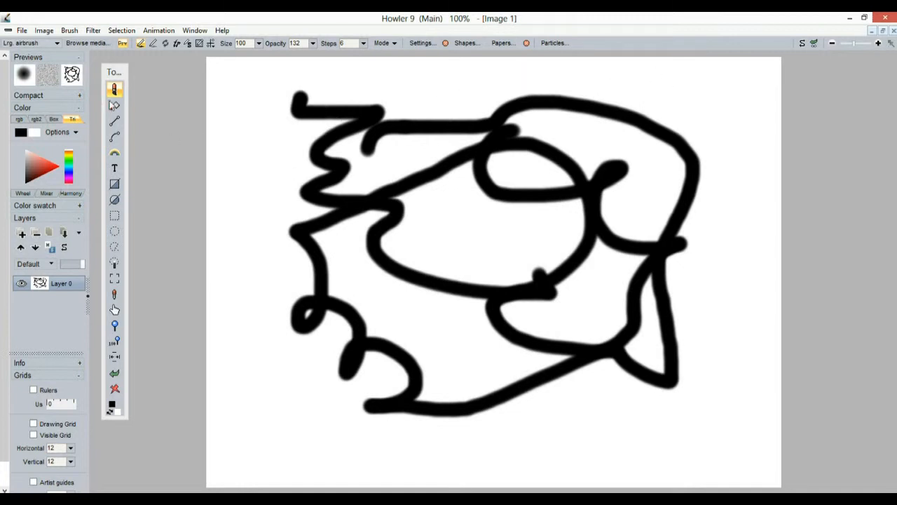
Step: Draw a nine-point Catmull curve winding from the canvas's lower left around its right side to the centre
click(116, 137)
click(271, 451)
click(248, 271)
click(424, 251)
click(504, 396)
click(714, 426)
click(754, 257)
click(679, 123)
click(503, 157)
click(483, 268)
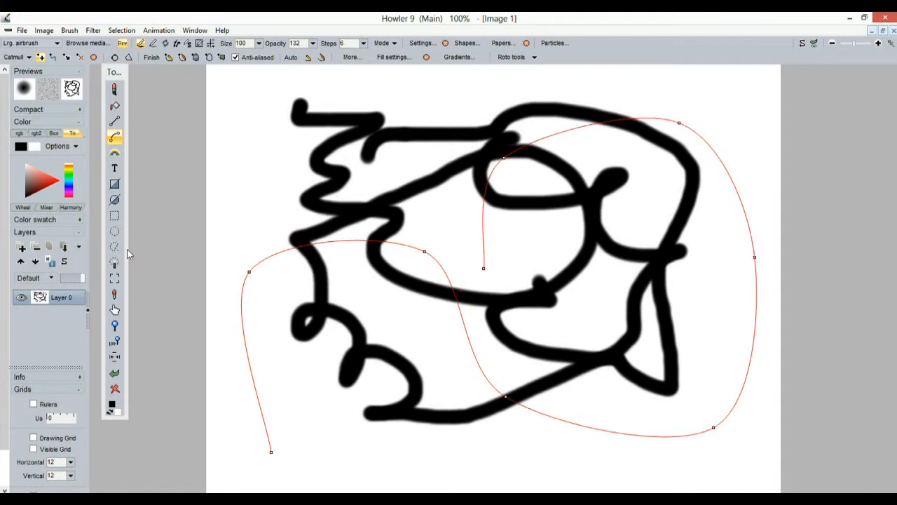
Step: Clear the freehand strokes from the canvas and render the curve as an even-width brush stroke
click(115, 389)
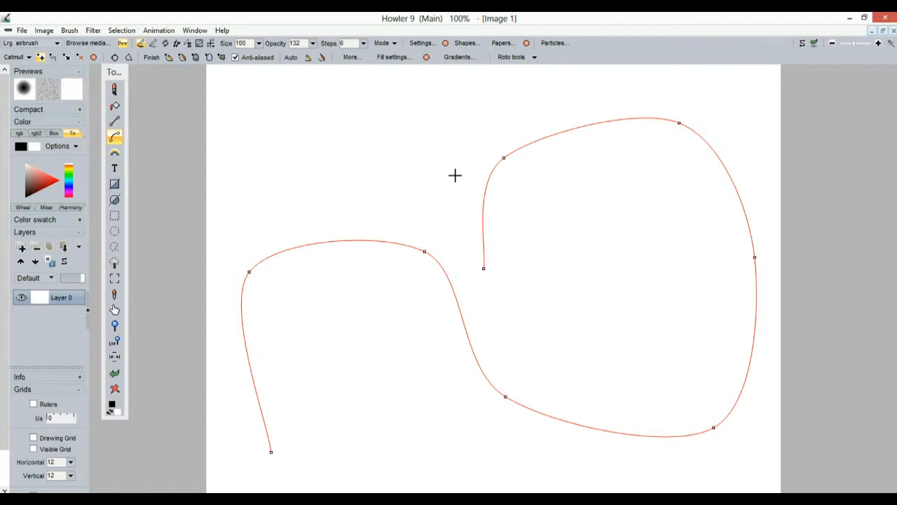
click(169, 59)
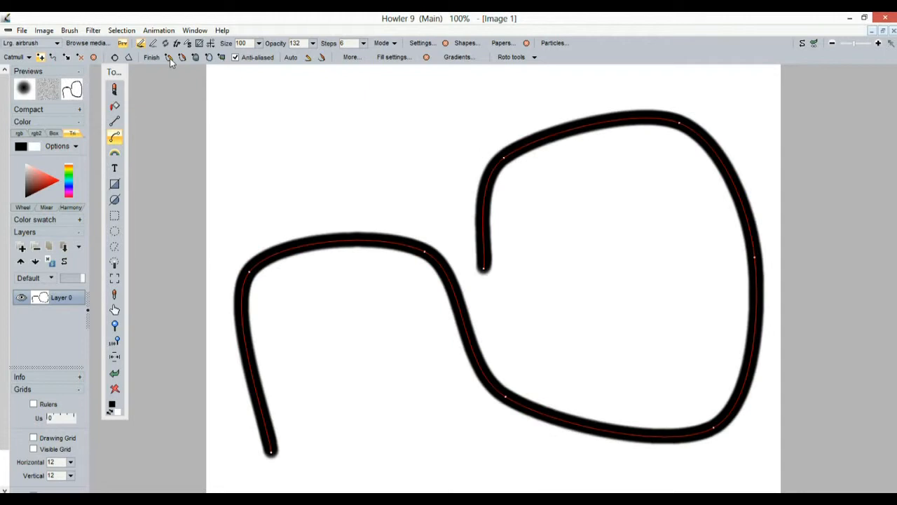
Step: Undo the even-width stroke, render the curve as a brush stroke with tapered ends, and return to the natural paint tool
click(115, 374)
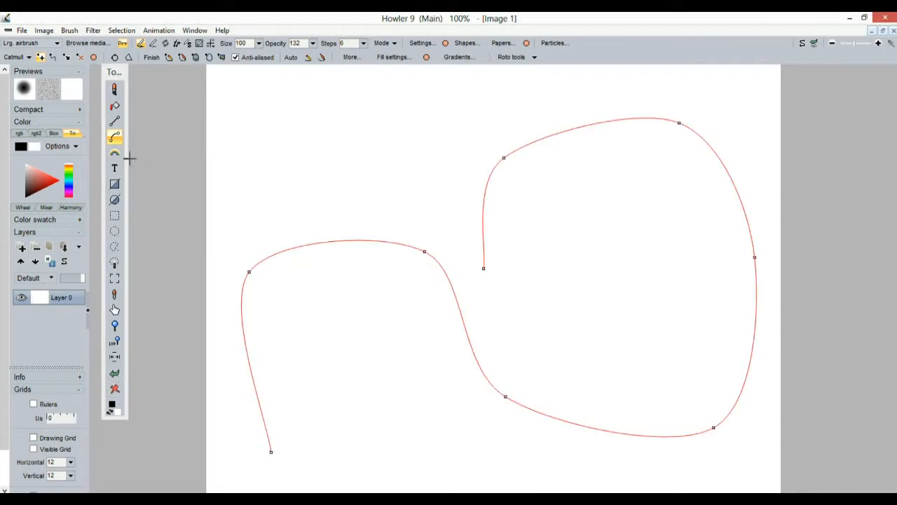
click(182, 59)
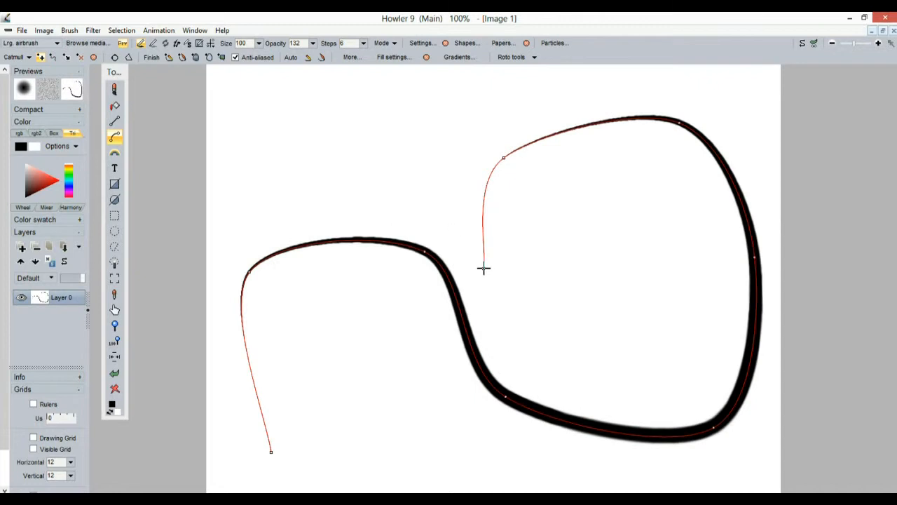
click(116, 89)
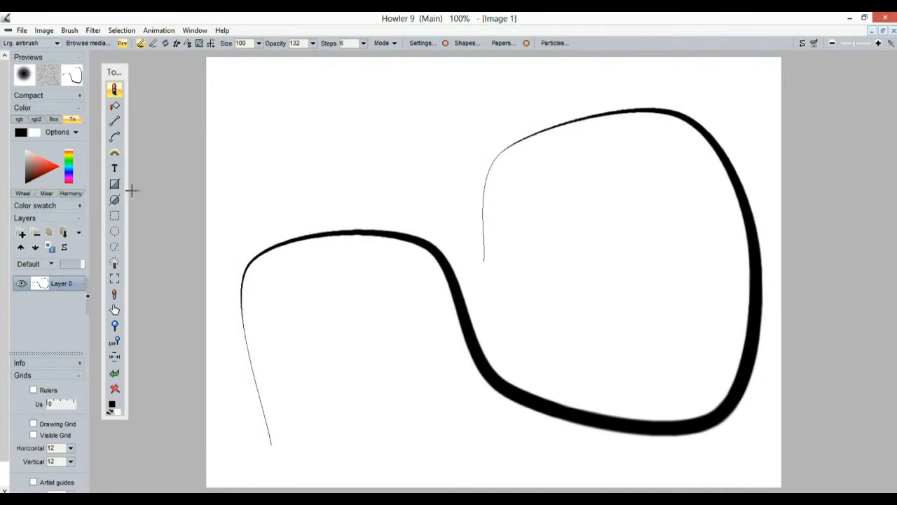
Step: Look through the brush preset categories and settings of the natural paint tool
click(115, 137)
click(116, 90)
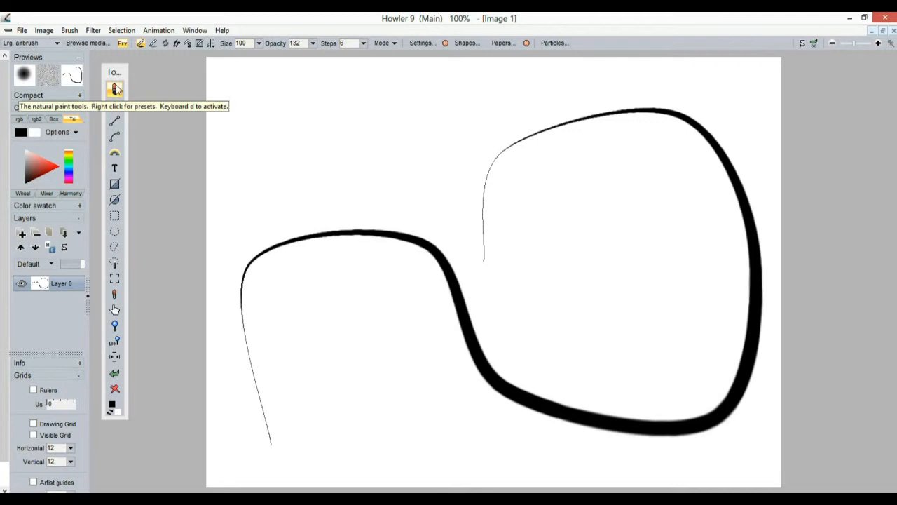
right_click(116, 90)
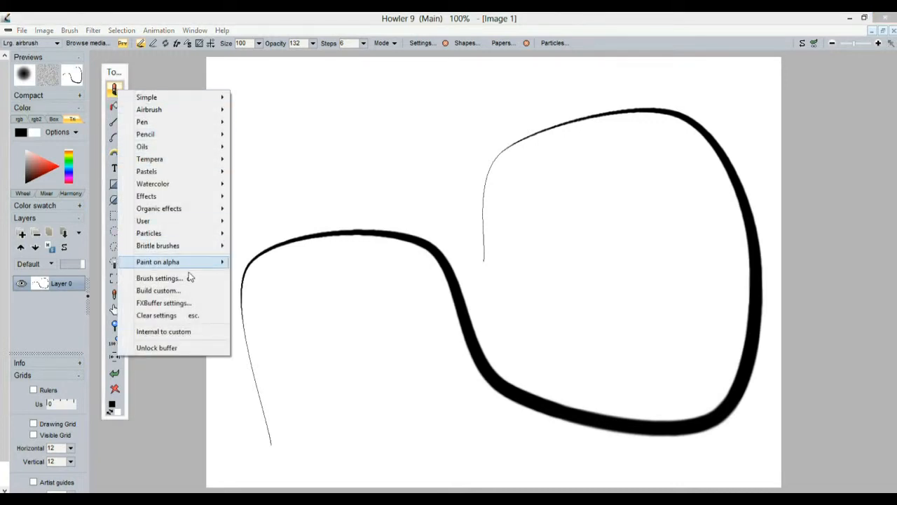
click(113, 90)
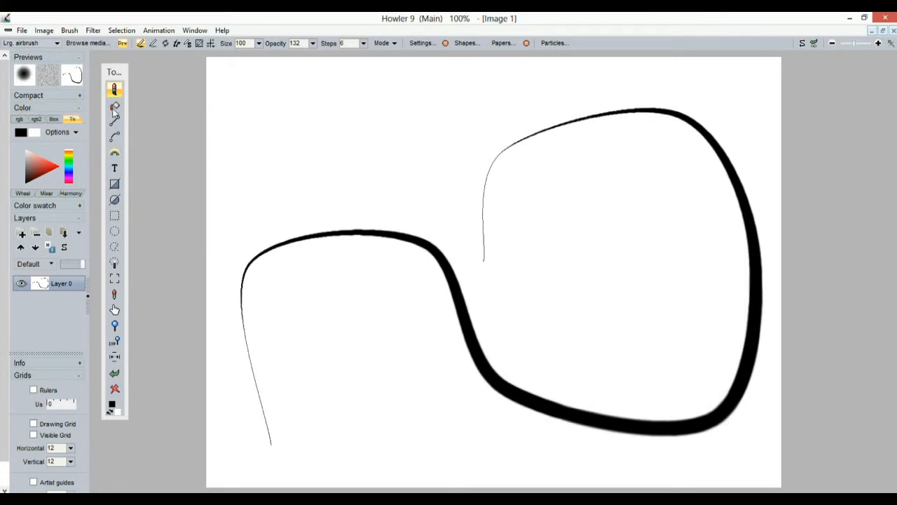
Step: Review the pattern and gradient options in the fill tool's settings and close them
double_click(115, 107)
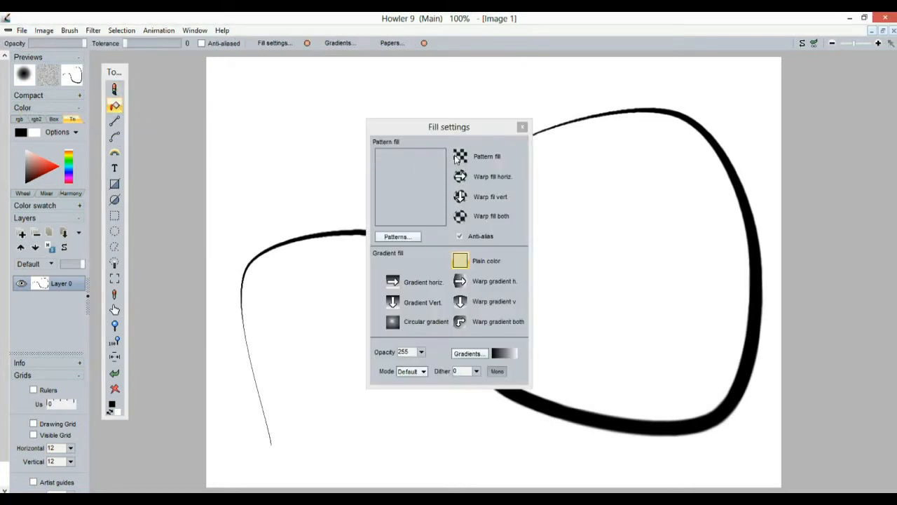
drag(466, 130, 309, 120)
click(364, 119)
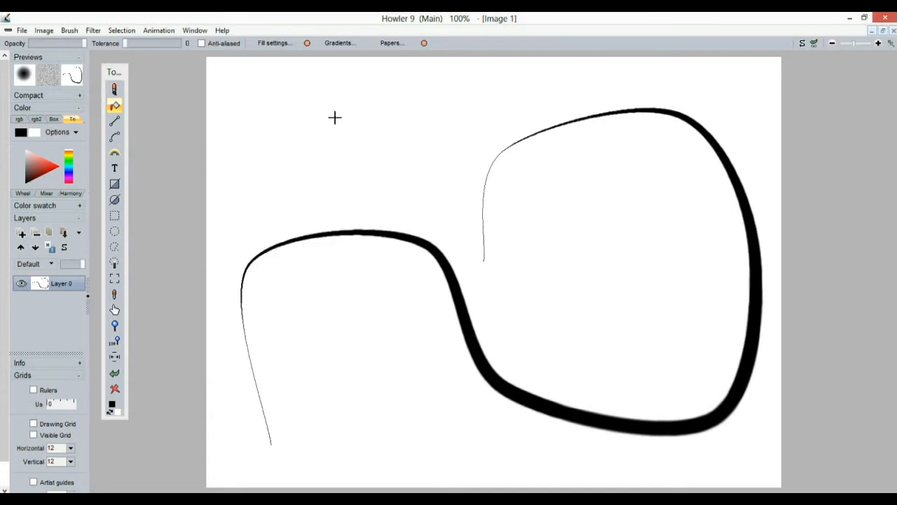
Step: Switch through the curve and line tools and review the options of the gradient and effects tool
click(115, 137)
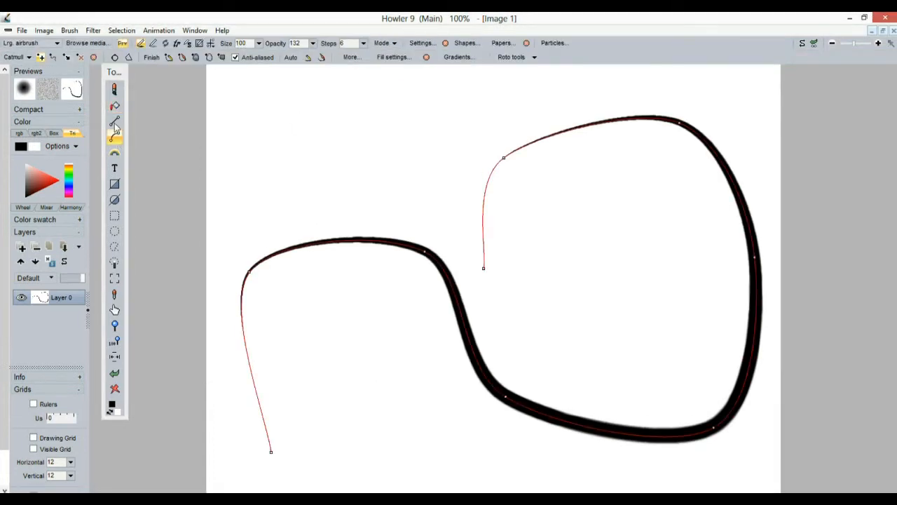
click(114, 123)
click(115, 155)
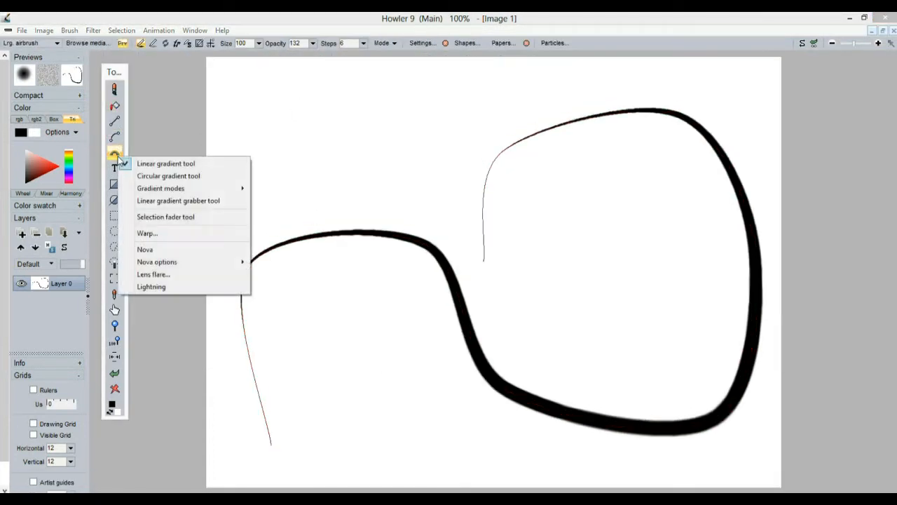
click(115, 153)
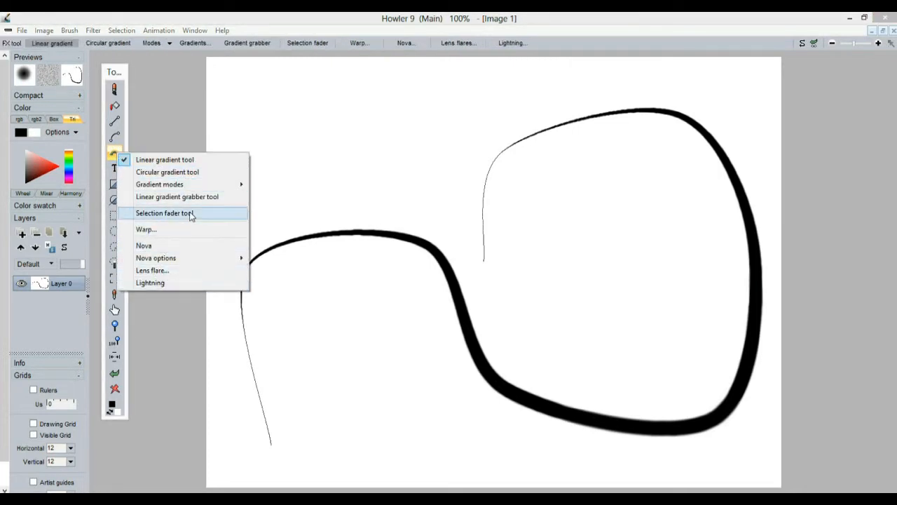
click(115, 90)
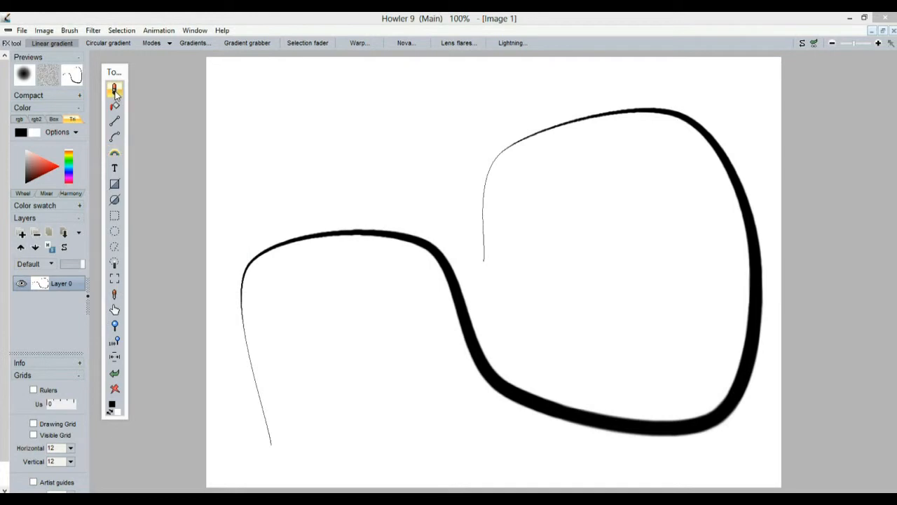
Step: Try the ellipse tool, shift the canvas view slightly with the image scroll tool, and return to the natural paint tool
click(116, 199)
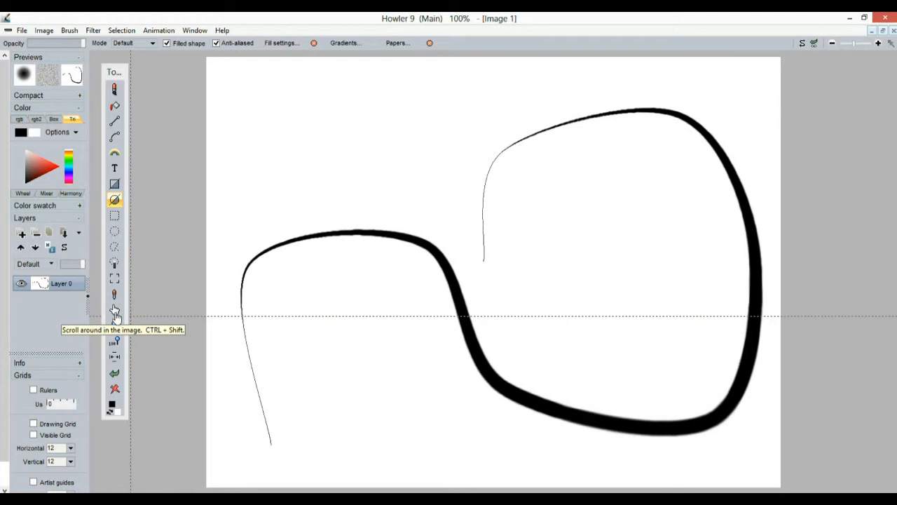
click(115, 311)
drag(450, 271, 419, 269)
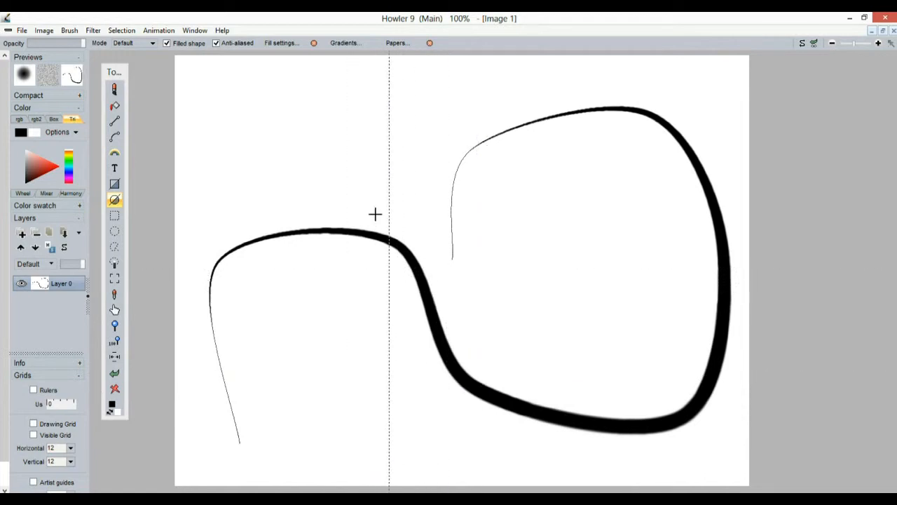
click(115, 89)
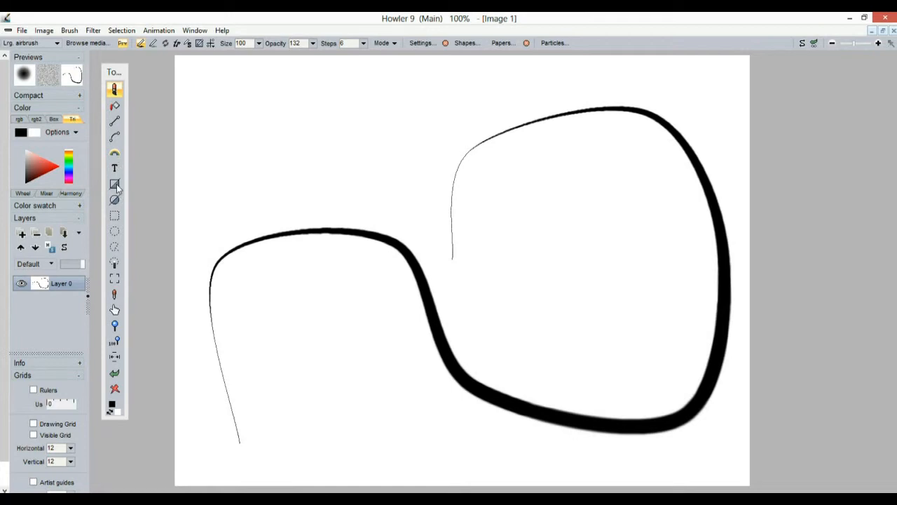
Step: Draw three overlapping filled rectangles in black, red and green above the left part of the curve
click(115, 184)
drag(257, 110, 356, 196)
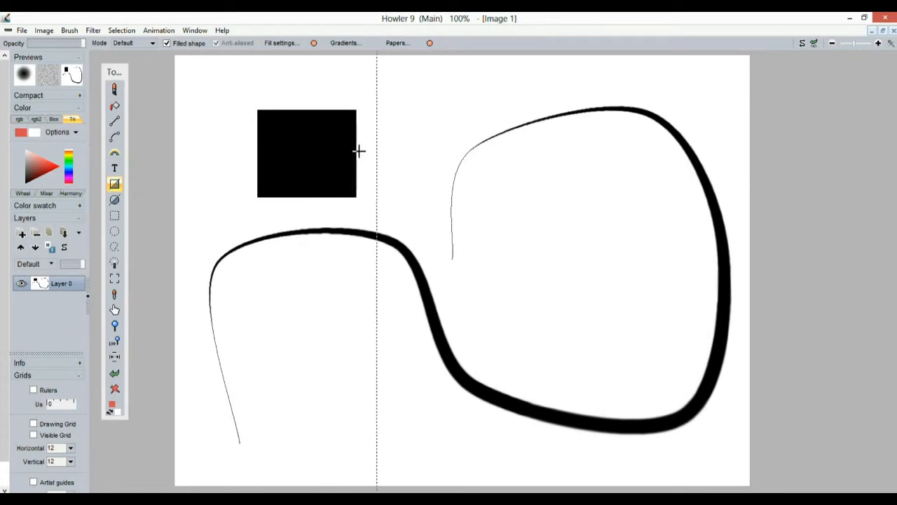
drag(329, 144, 406, 220)
click(68, 163)
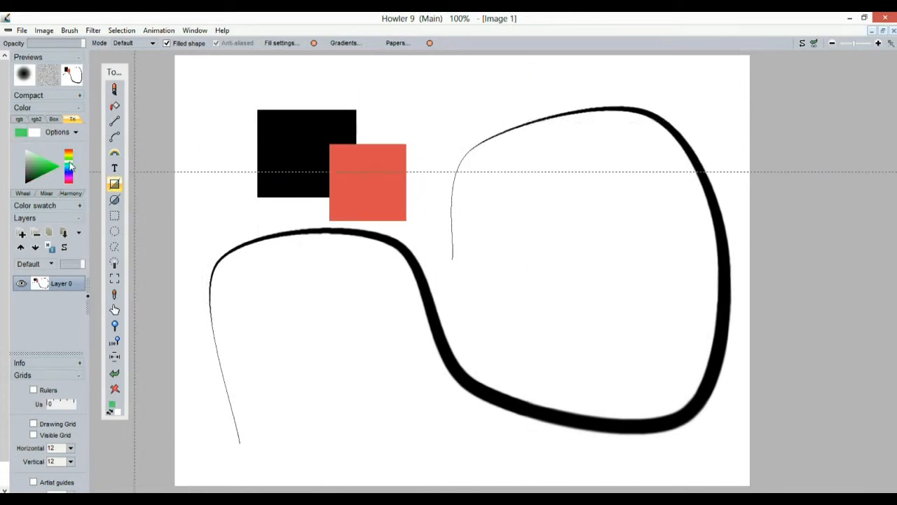
drag(388, 129, 489, 207)
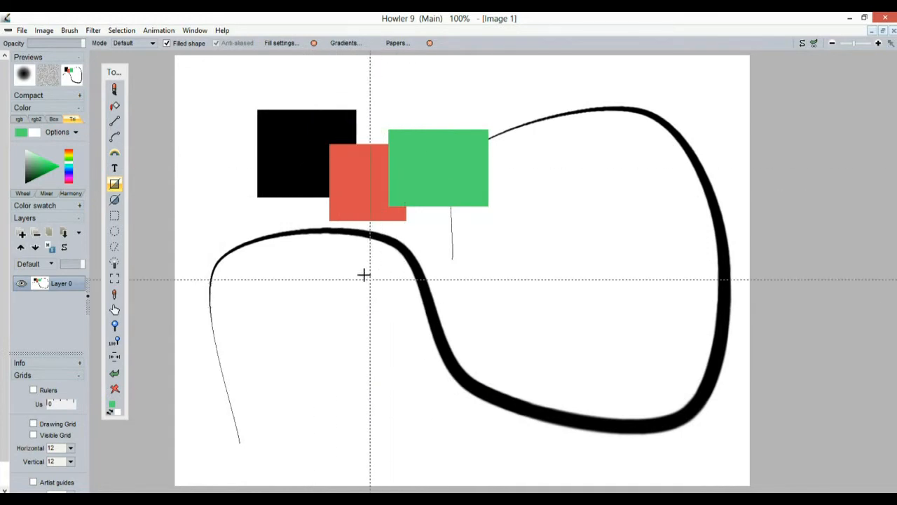
Step: Examine the overlapping rectangles and the curve's edges at different zoom levels, moving around the canvas
mouse_move(363, 225)
mouse_down()
mouse_move(550, 283)
mouse_move(394, 342)
mouse_move(378, 255)
mouse_up()
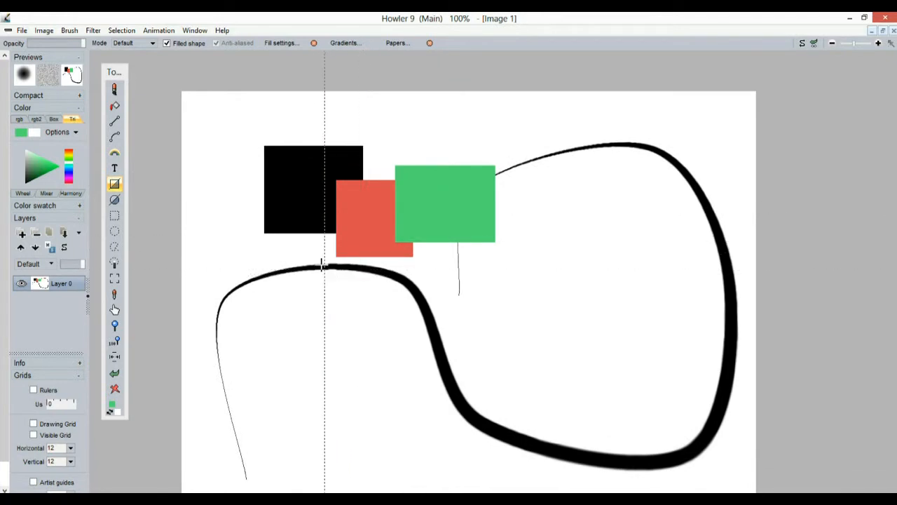
scroll(367, 248, up, 3)
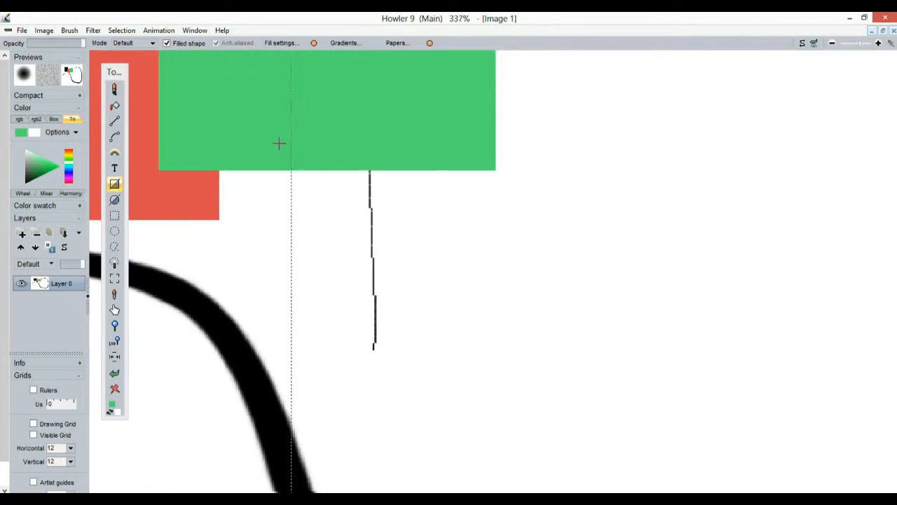
drag(278, 143, 525, 295)
scroll(329, 226, up, 2)
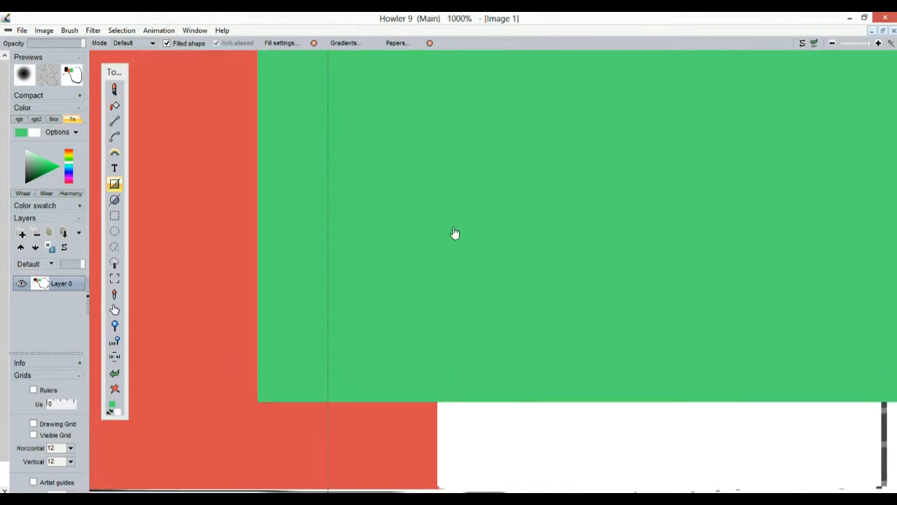
scroll(454, 234, down, 4)
drag(307, 222, 419, 219)
drag(519, 220, 559, 246)
drag(416, 209, 328, 271)
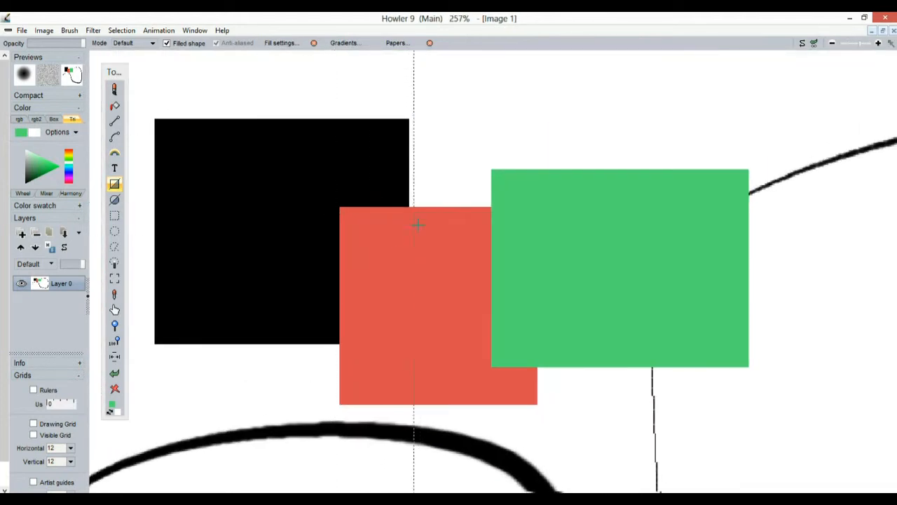
drag(423, 193, 372, 262)
scroll(389, 236, up, 2)
scroll(389, 236, up, 3)
drag(367, 212, 596, 237)
scroll(503, 240, down, 3)
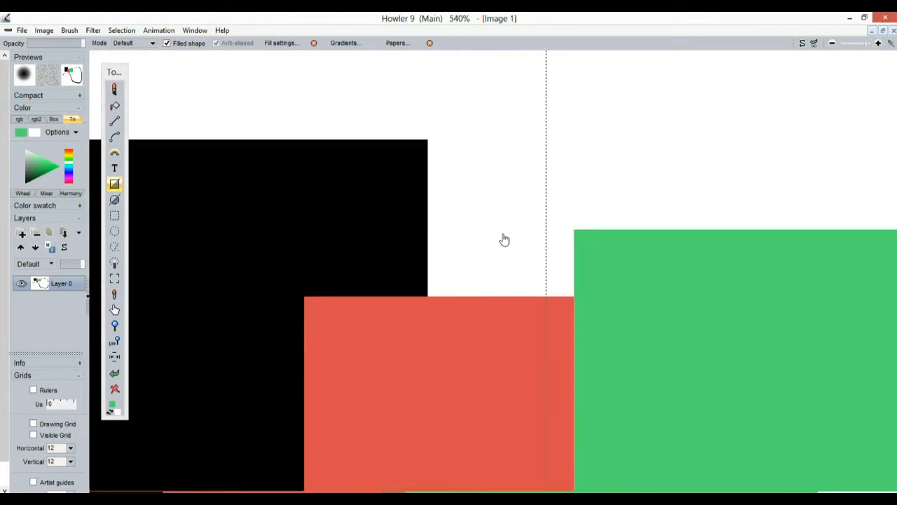
Step: Compare the edges where the black, red and green rectangles meet by enlarging and reducing the view
scroll(476, 260, down, 4)
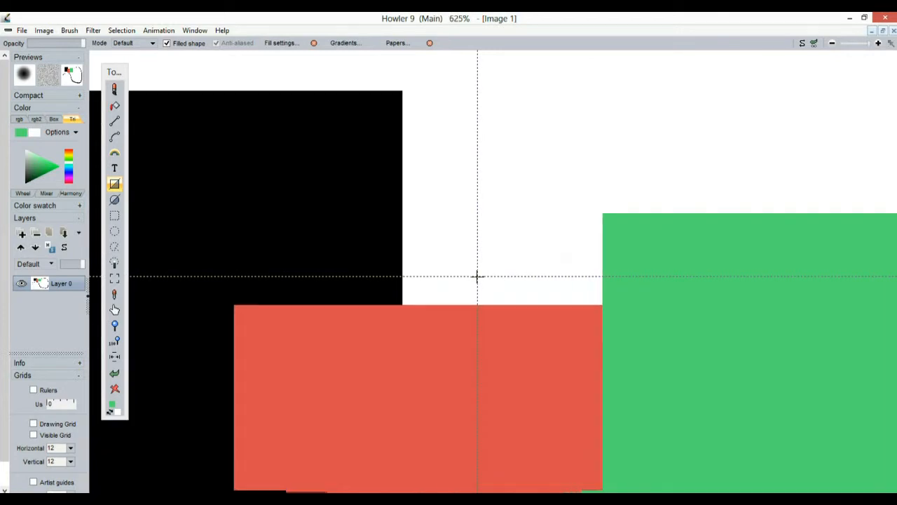
scroll(478, 278, up, 3)
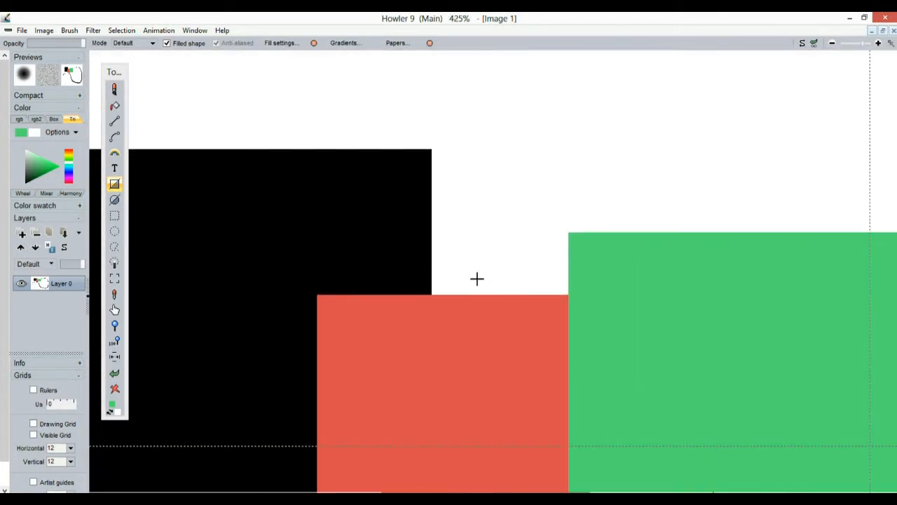
scroll(477, 278, up, 2)
scroll(476, 278, down, 5)
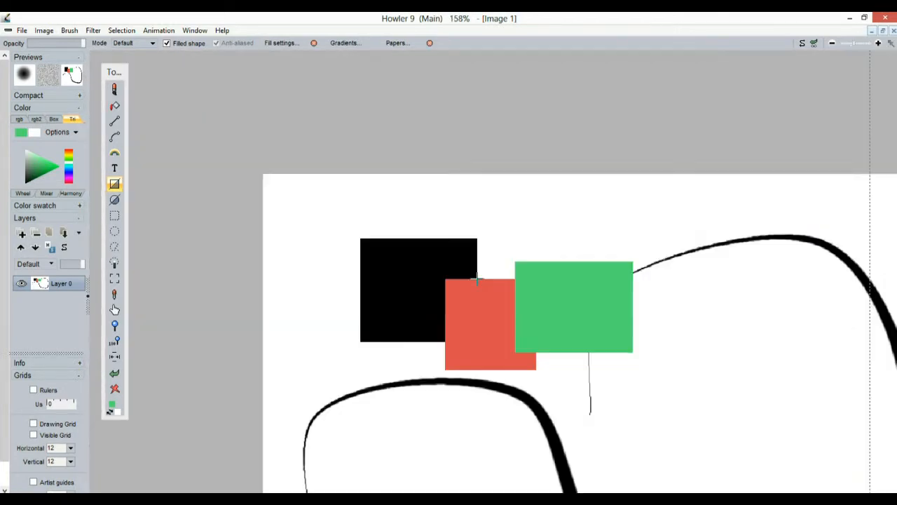
scroll(477, 278, up, 4)
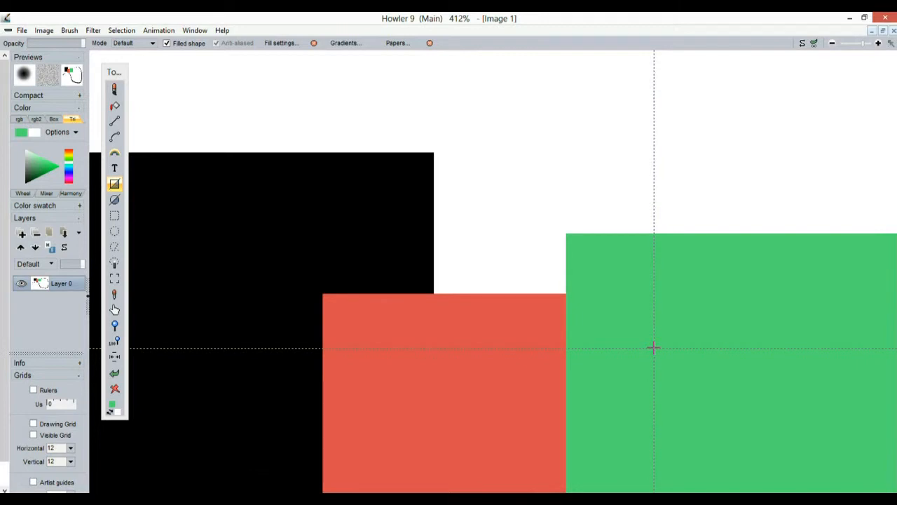
scroll(653, 347, up, 2)
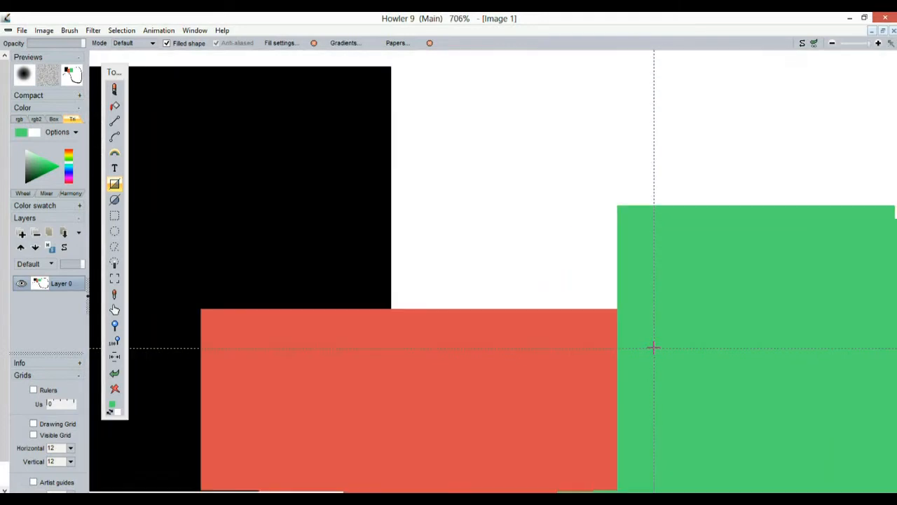
Step: Switch to the natural paint tool and paint a green stroke with the large airbrush between the black and green rectangles
right_click(409, 143)
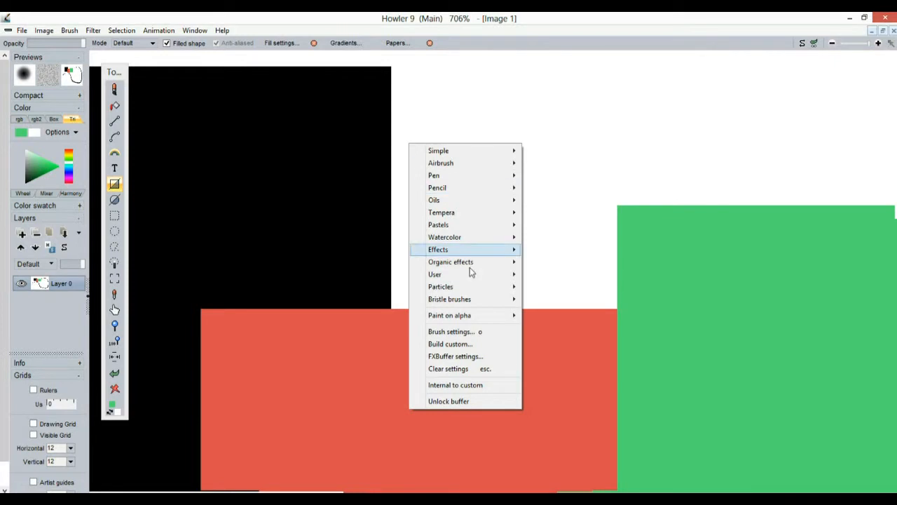
mouse_move(475, 152)
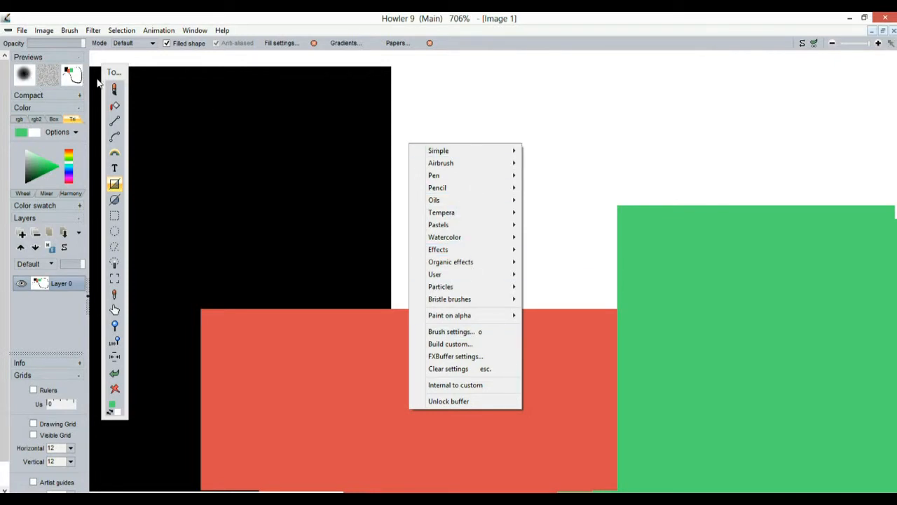
click(117, 90)
right_click(116, 90)
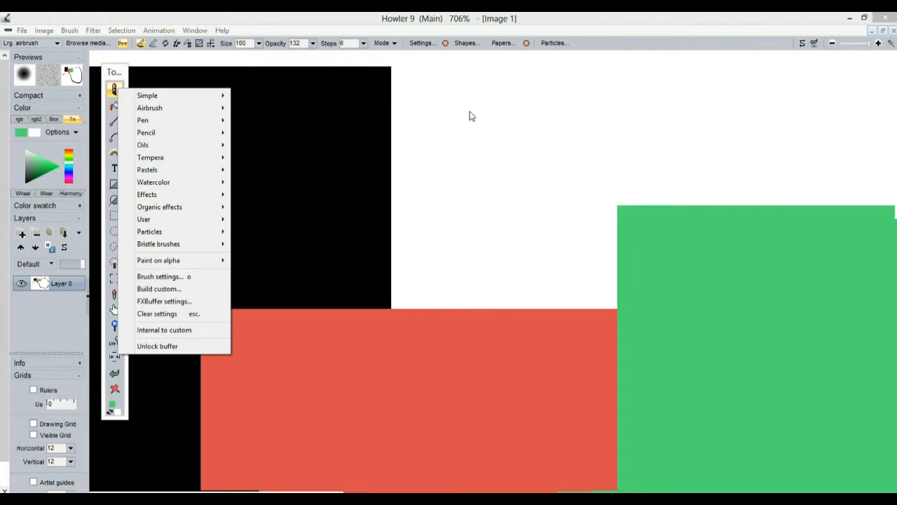
mouse_move(463, 133)
mouse_down()
mouse_move(540, 245)
mouse_move(571, 259)
mouse_up()
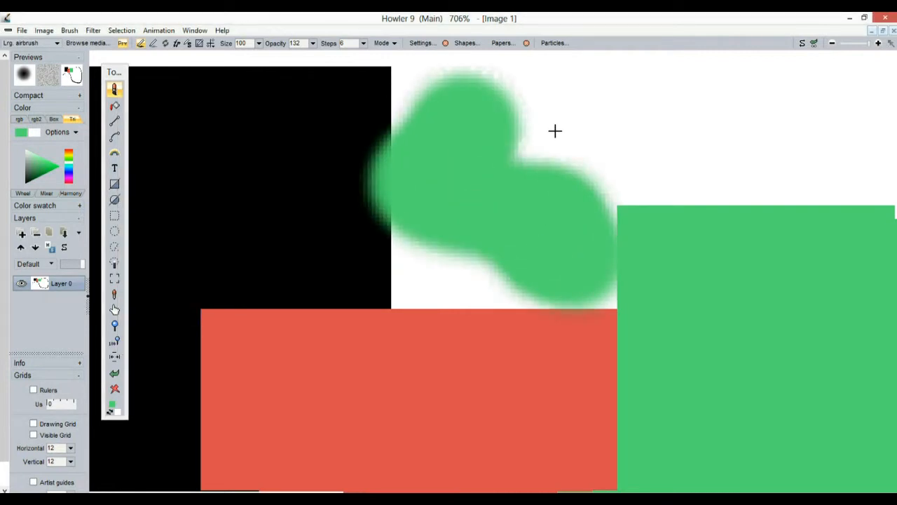
Step: Review the available brush preset categories, including the Oils presets
right_click(555, 132)
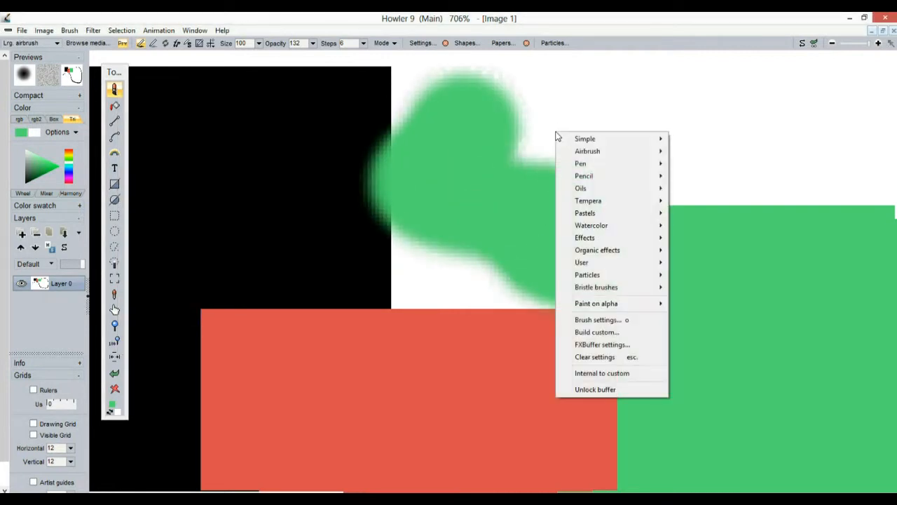
click(21, 46)
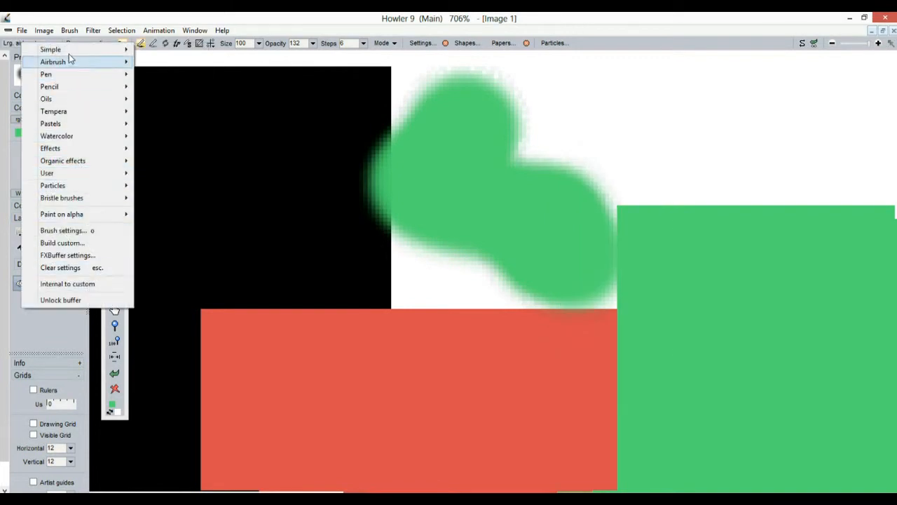
mouse_move(70, 105)
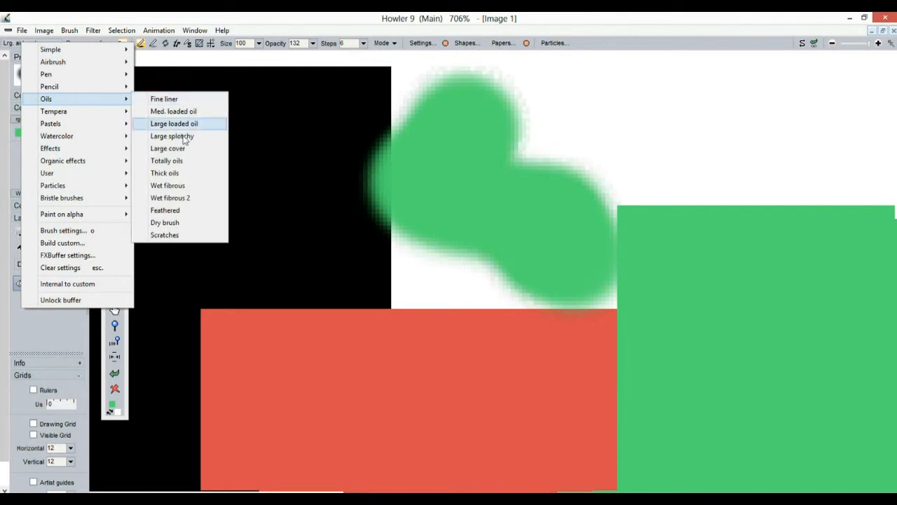
click(87, 15)
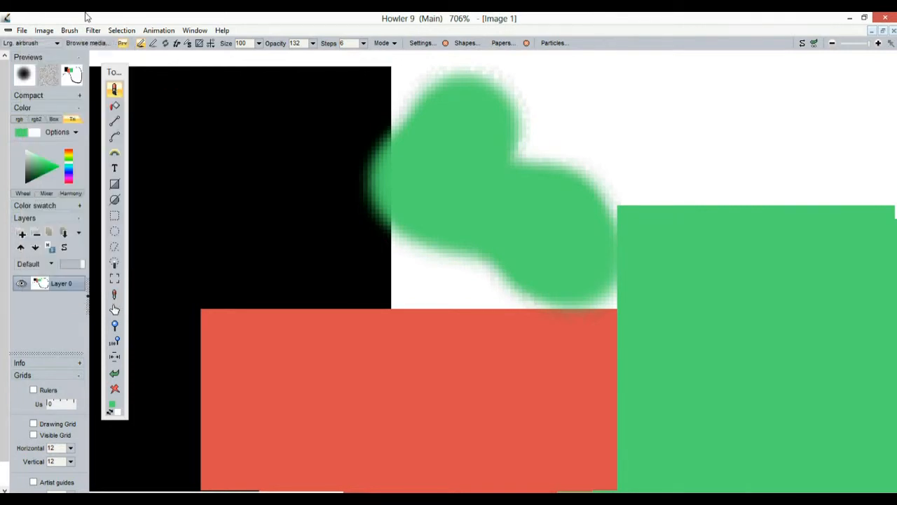
Step: Choose the Boingly brush from the brush media library and paint several checkered balls over the rectangles
click(91, 44)
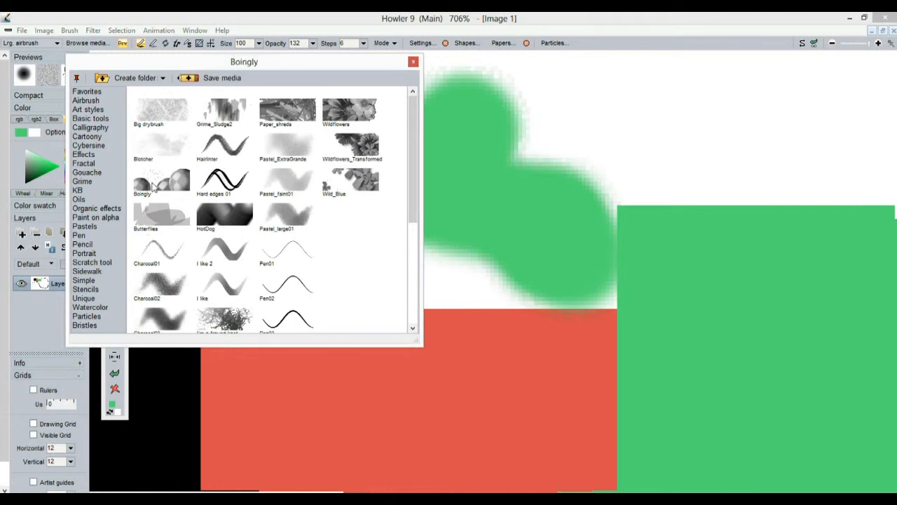
click(155, 186)
mouse_move(636, 213)
mouse_down()
mouse_move(380, 319)
mouse_move(506, 377)
mouse_up()
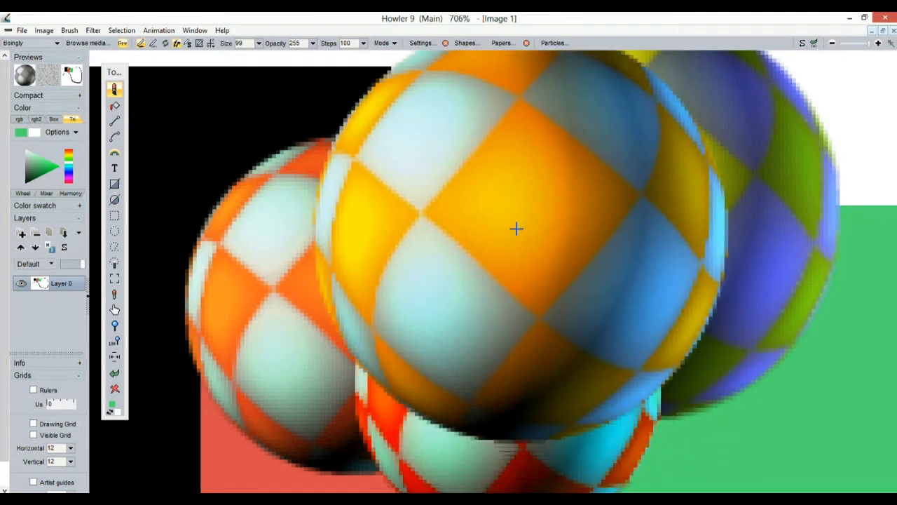
Step: Fill the image with the Brick texture render filter, keeping its default settings
scroll(517, 229, down, 5)
click(96, 32)
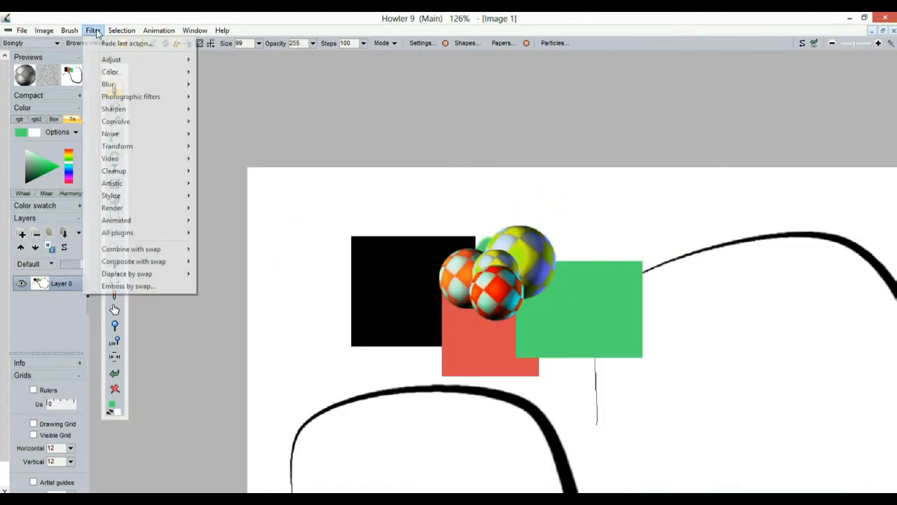
mouse_move(128, 145)
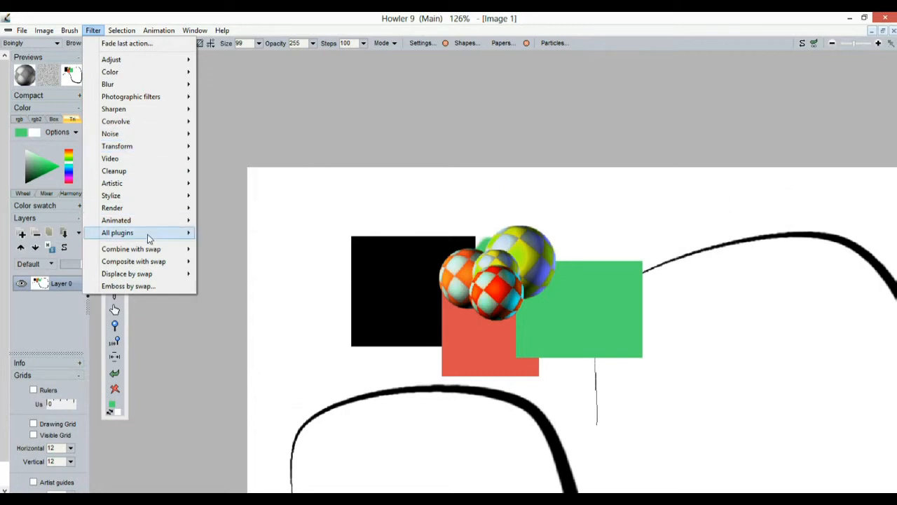
mouse_move(162, 210)
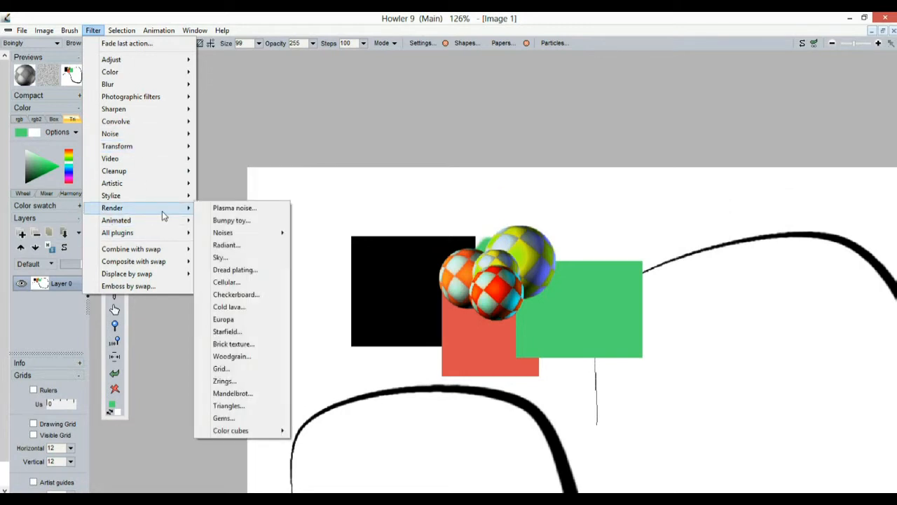
click(240, 345)
click(393, 339)
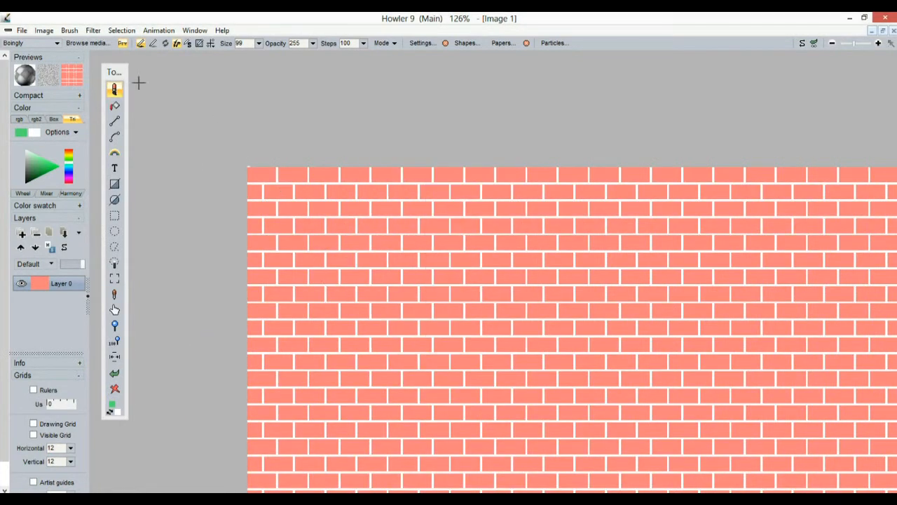
Step: Apply the artistic Weave filter to the brick texture with its default size
click(93, 30)
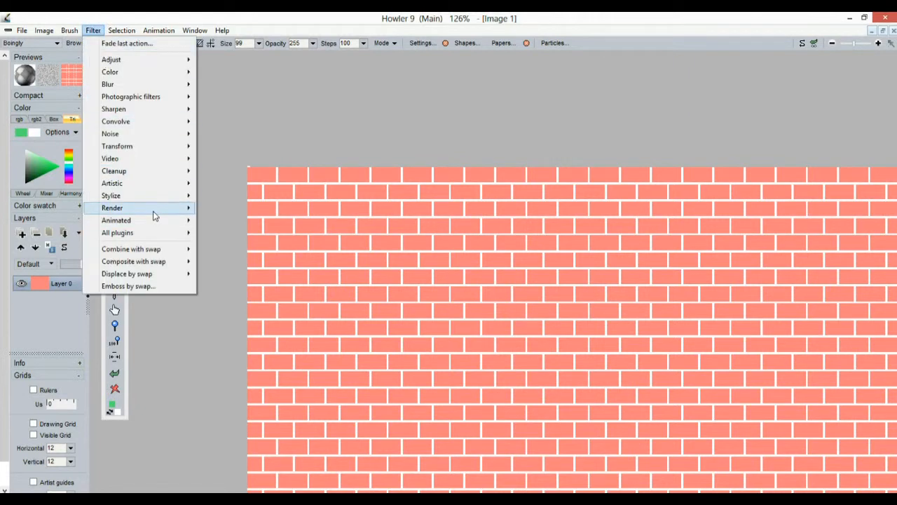
mouse_move(154, 208)
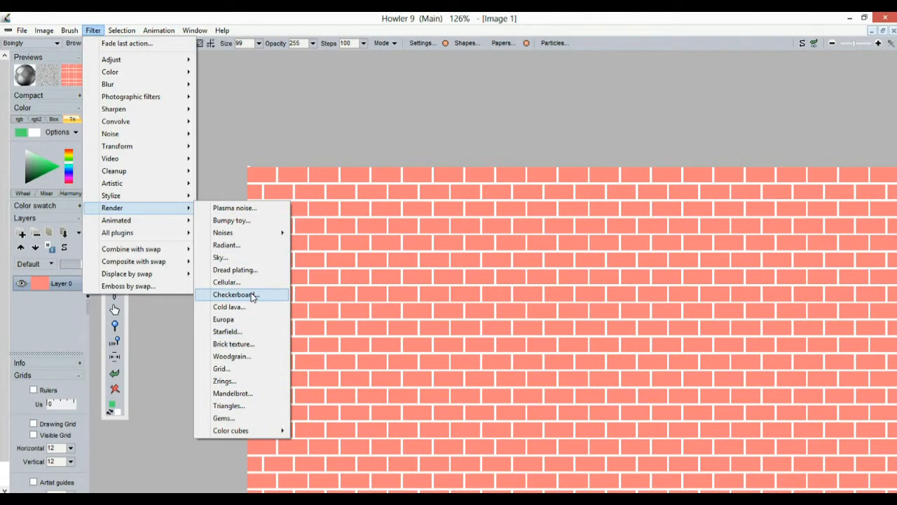
mouse_move(132, 187)
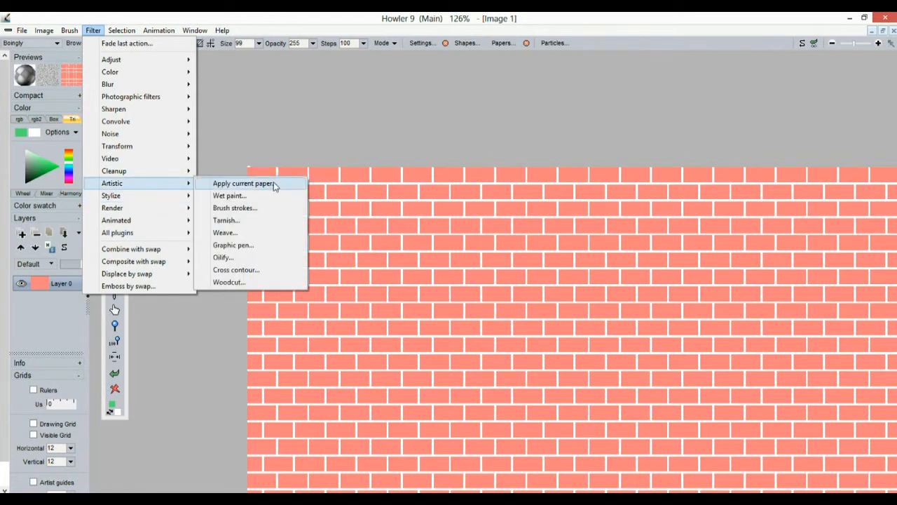
click(251, 234)
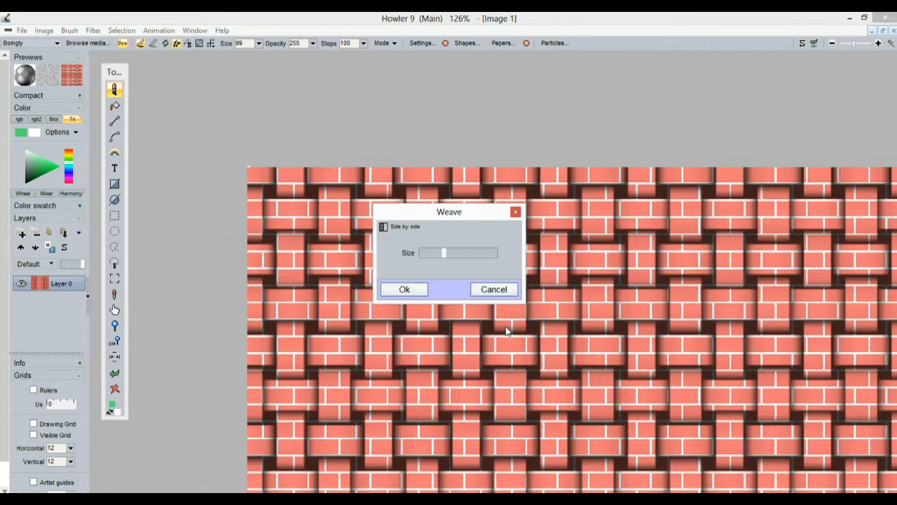
click(403, 290)
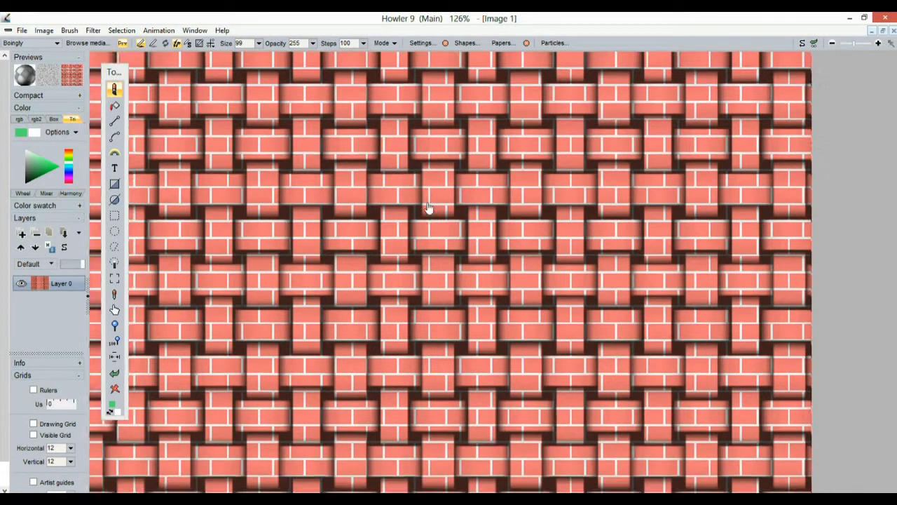
Step: Store a copy of the woven brick image, move its thumbnail window clear of the artwork, and copy the image to the swap image
mouse_move(428, 208)
mouse_down()
mouse_move(514, 201)
mouse_move(471, 193)
mouse_up()
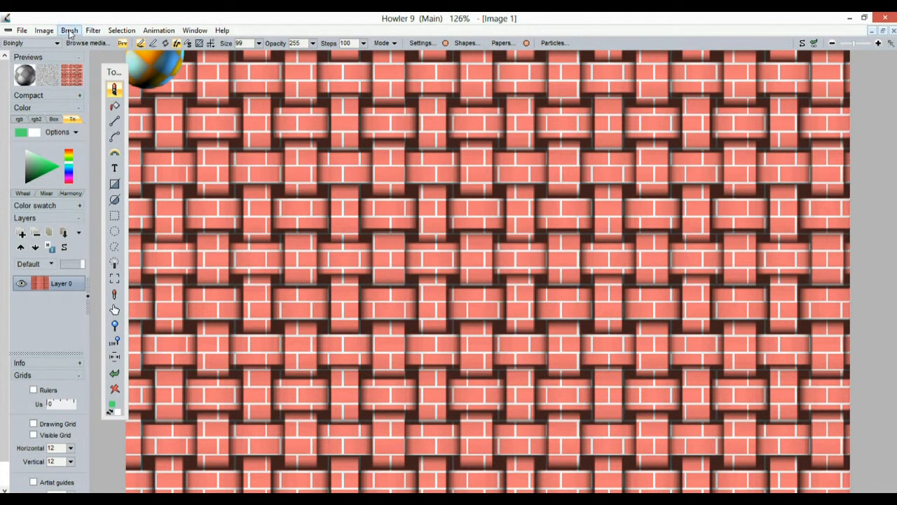
click(44, 31)
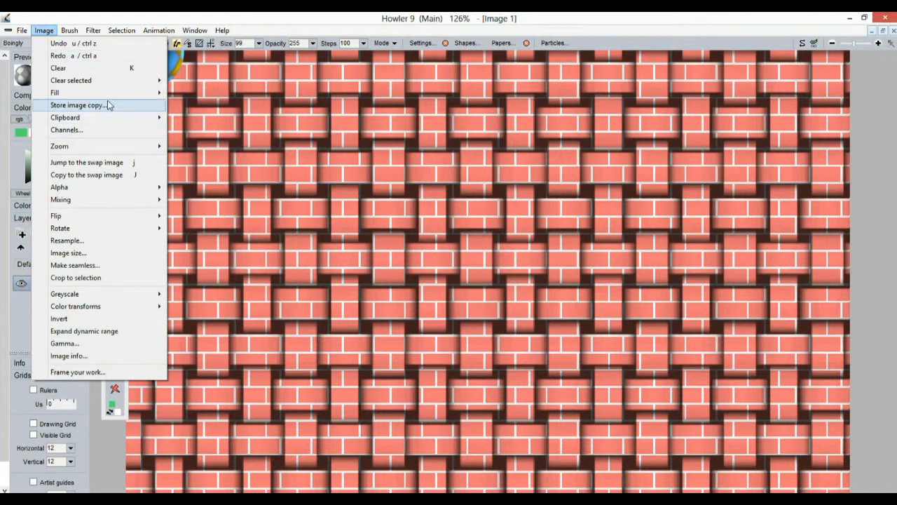
click(78, 105)
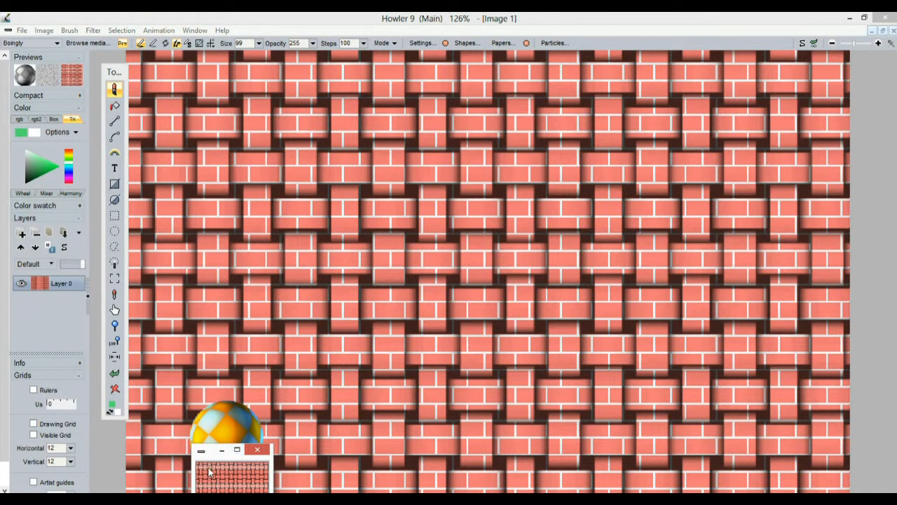
drag(210, 439, 68, 387)
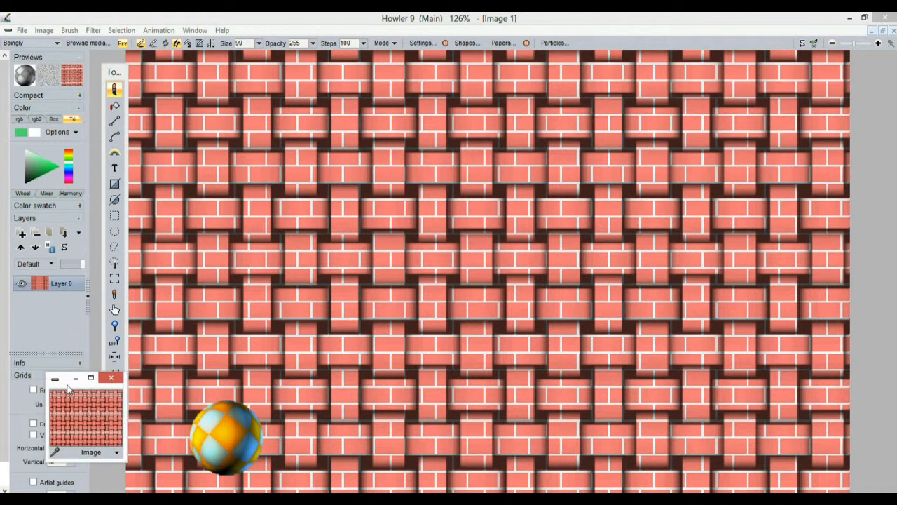
click(45, 31)
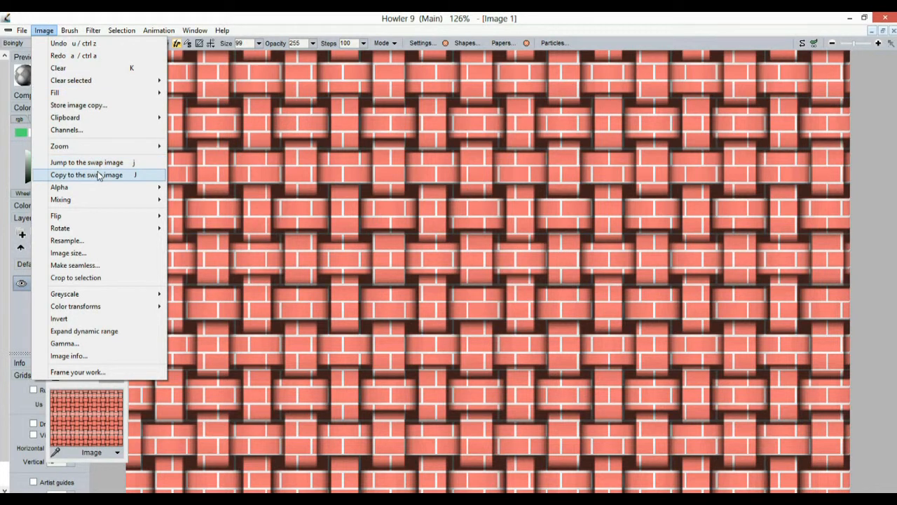
click(146, 175)
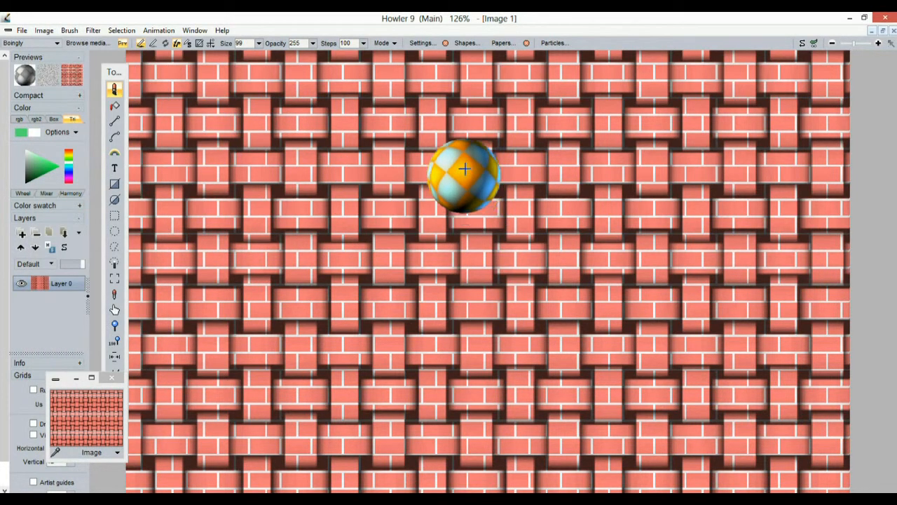
Step: Open the Puppy Ray transform filter on the woven bricks and rotate its camera to about 130.5 heading and 31.2 pitch
scroll(565, 301, down, 3)
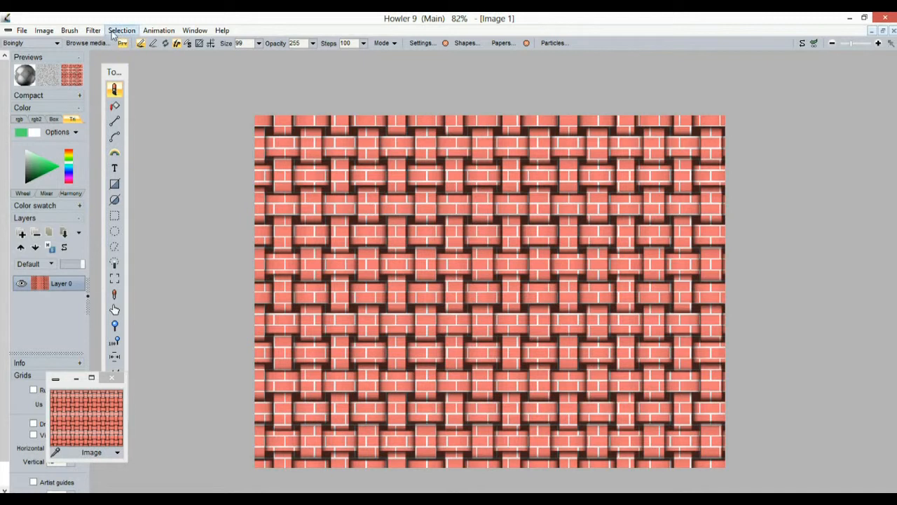
click(93, 32)
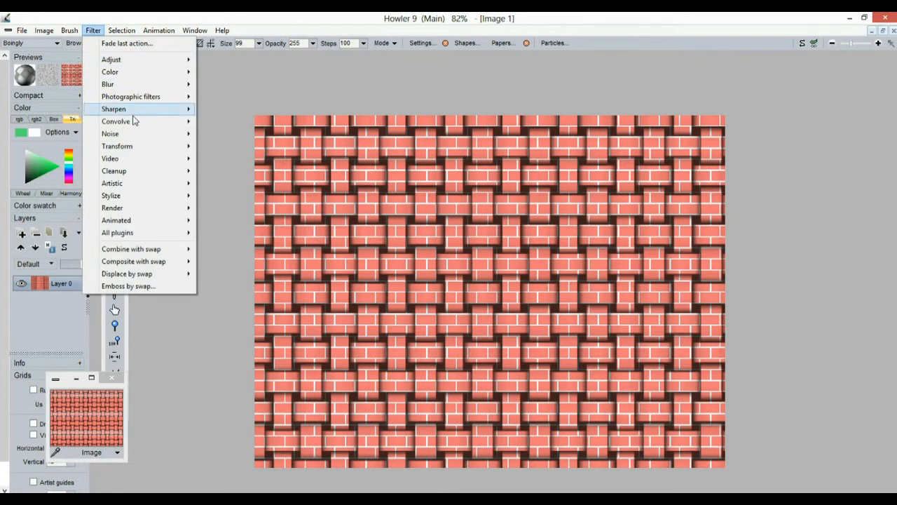
mouse_move(139, 147)
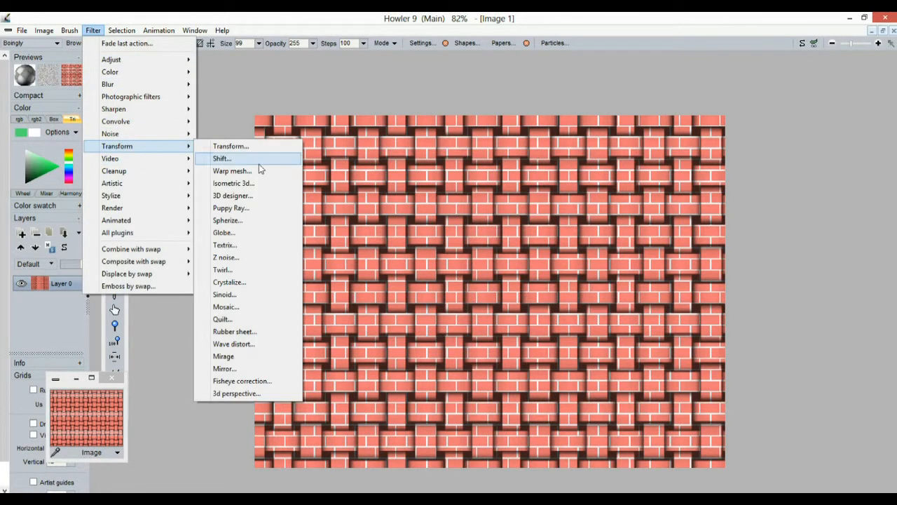
click(256, 214)
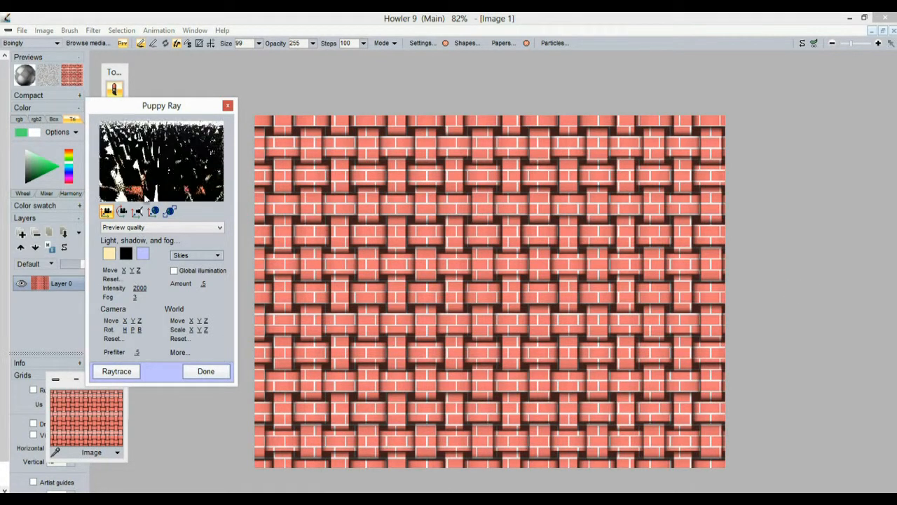
click(122, 211)
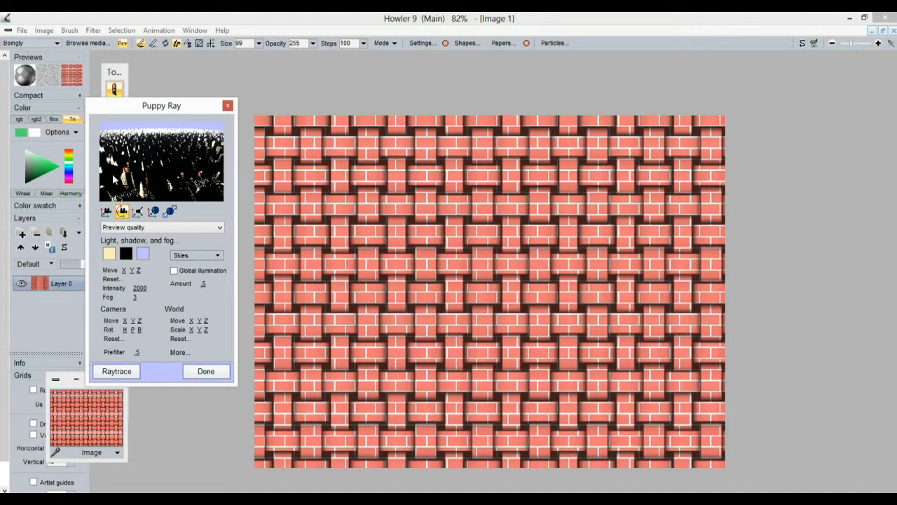
Step: Enable global illumination in Puppy Ray, adjust the light's Z position to 1, and set the preview to High quality
click(174, 270)
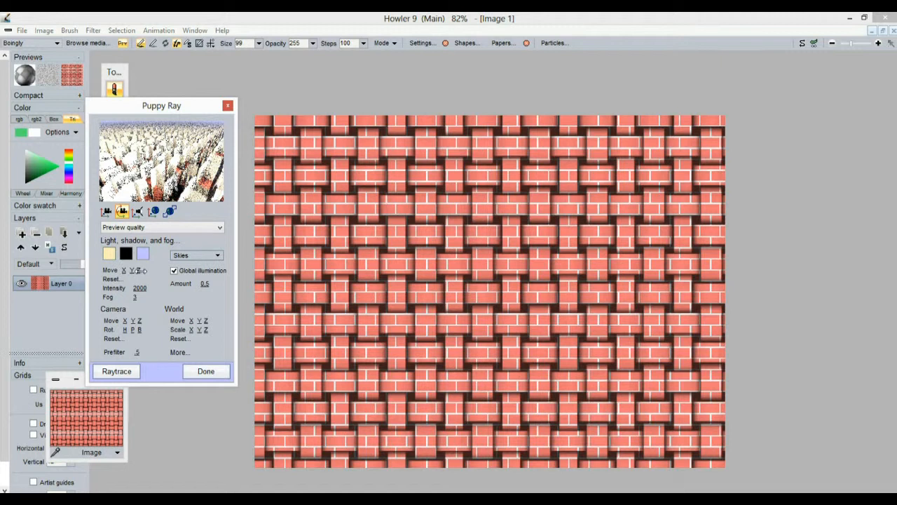
mouse_move(140, 271)
mouse_down()
mouse_move(178, 278)
mouse_move(135, 282)
mouse_up()
click(146, 227)
click(143, 260)
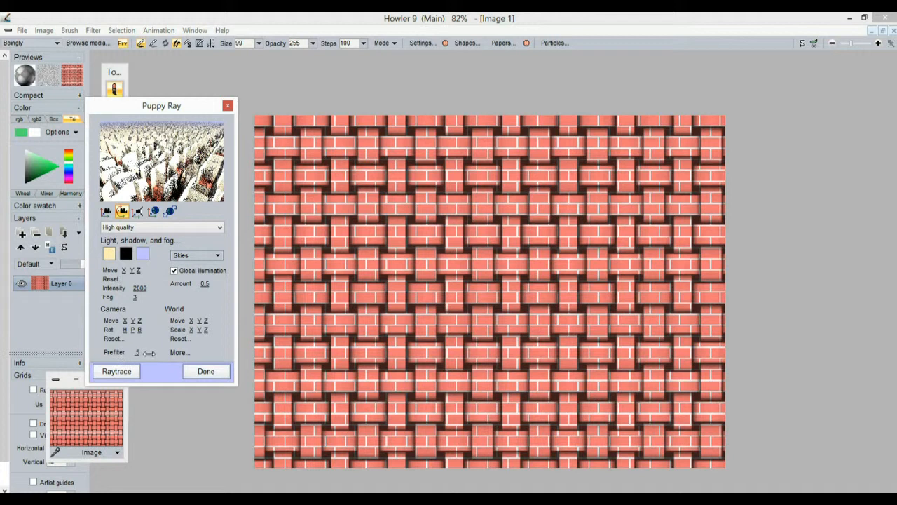
Step: Show the extended Puppy Ray parameters, scale the world's Z to 0.0875, and set the camera to Z 0.175, heading about 77.8 and pitch 25.5
click(178, 352)
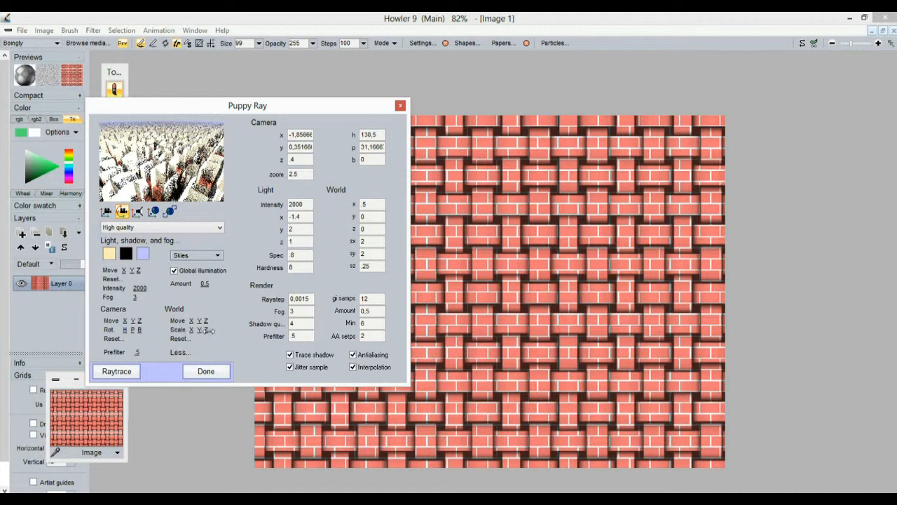
mouse_move(211, 329)
mouse_down()
mouse_move(234, 330)
mouse_move(204, 331)
mouse_up()
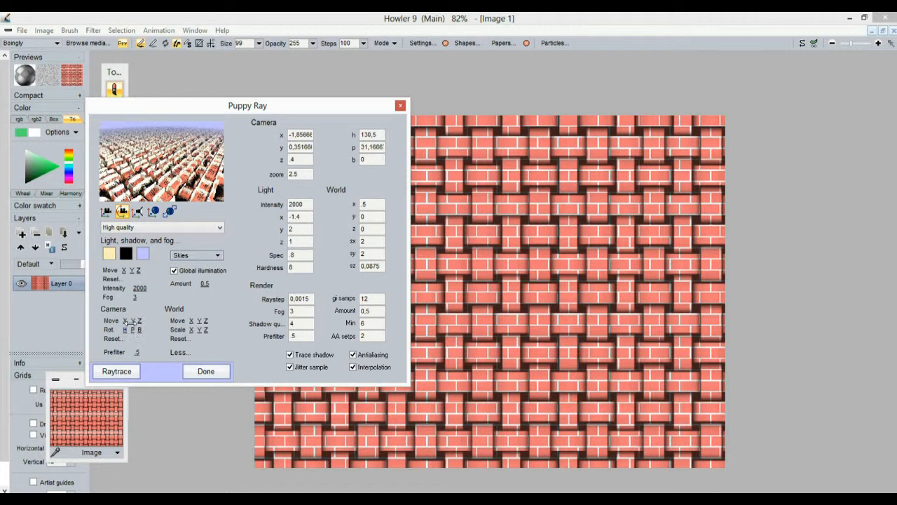
drag(139, 320, 126, 321)
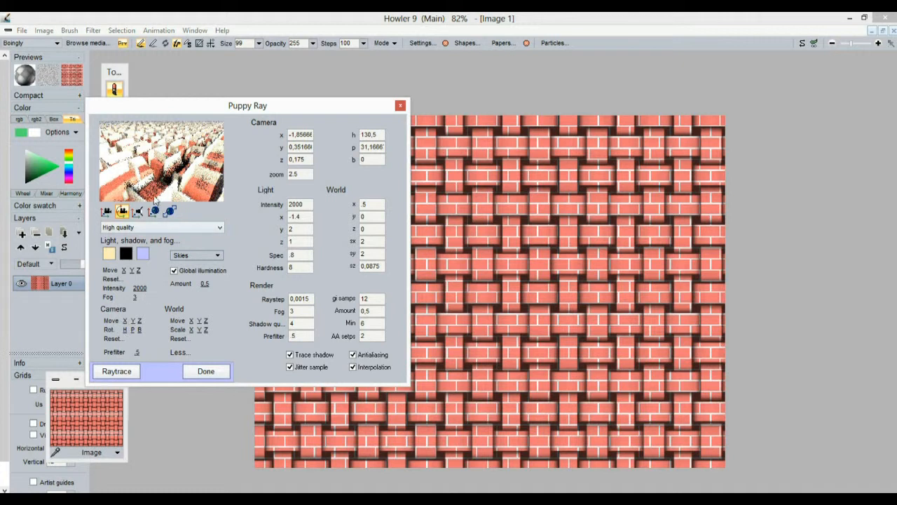
drag(140, 185, 38, 211)
drag(189, 184, 139, 161)
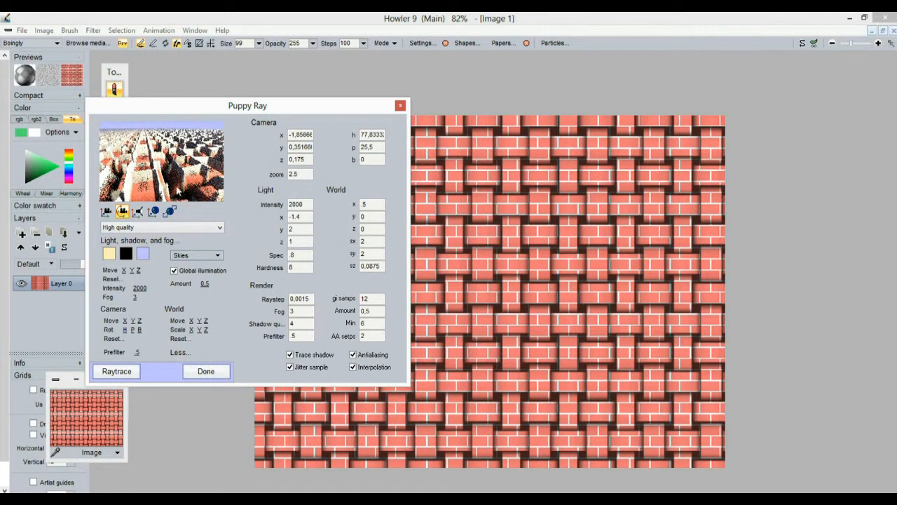
Step: Move the light to X -1.625, Y 2.225, Z 0.475, shift the Puppy Ray dialog off the artwork, and start the raytrace
mouse_move(132, 271)
mouse_down()
mouse_move(150, 272)
mouse_move(102, 285)
mouse_move(137, 286)
mouse_move(110, 276)
mouse_move(149, 273)
mouse_move(140, 275)
mouse_up()
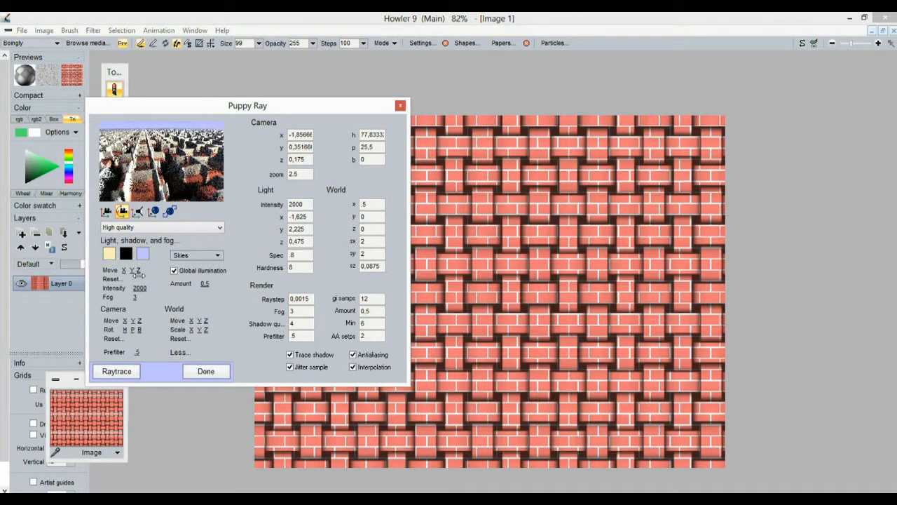
drag(223, 108, 157, 77)
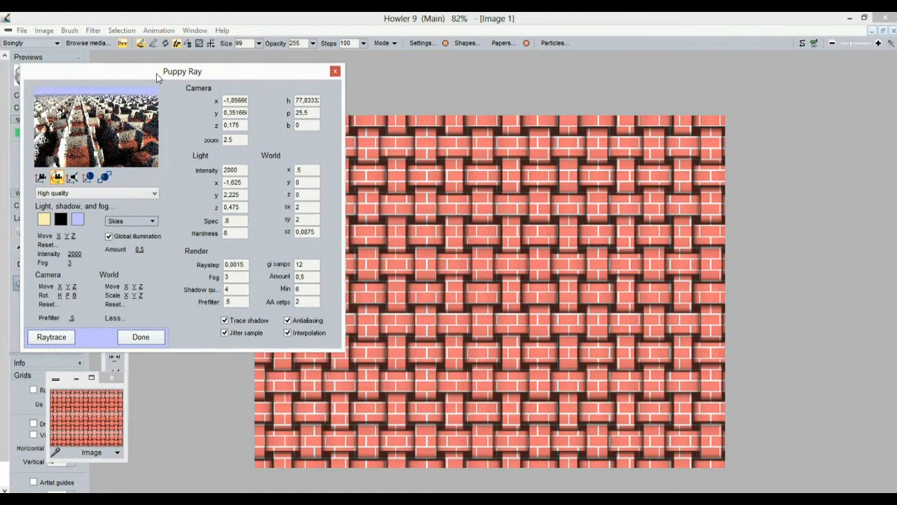
click(54, 339)
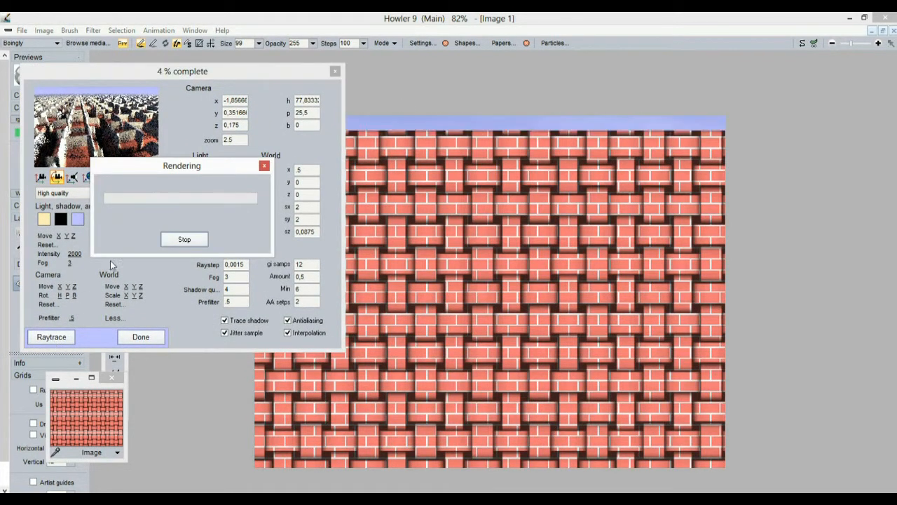